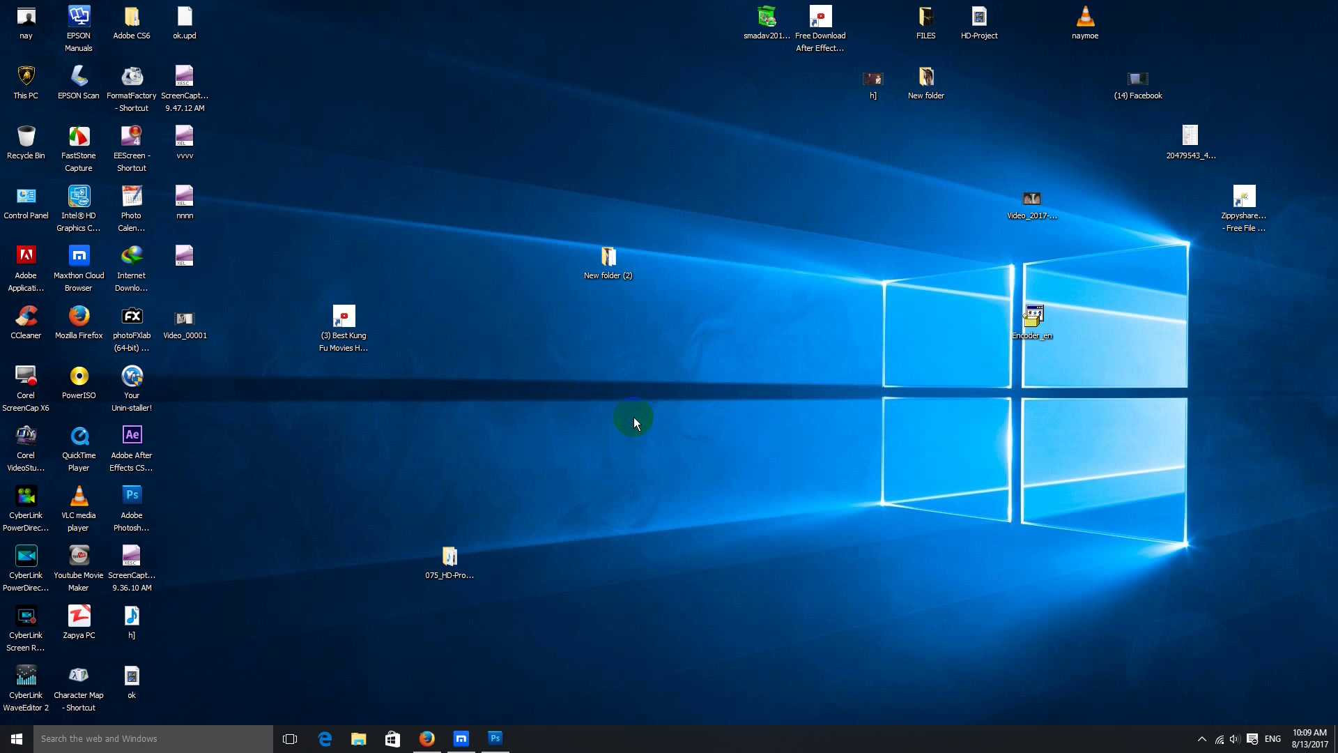
{"action": "right_click", "coordinate": [632, 384]}
{"action": "left_click", "coordinate": [663, 425]}
{"action": "right_click", "coordinate": [706, 378]}
{"action": "left_click", "coordinate": [738, 412]}
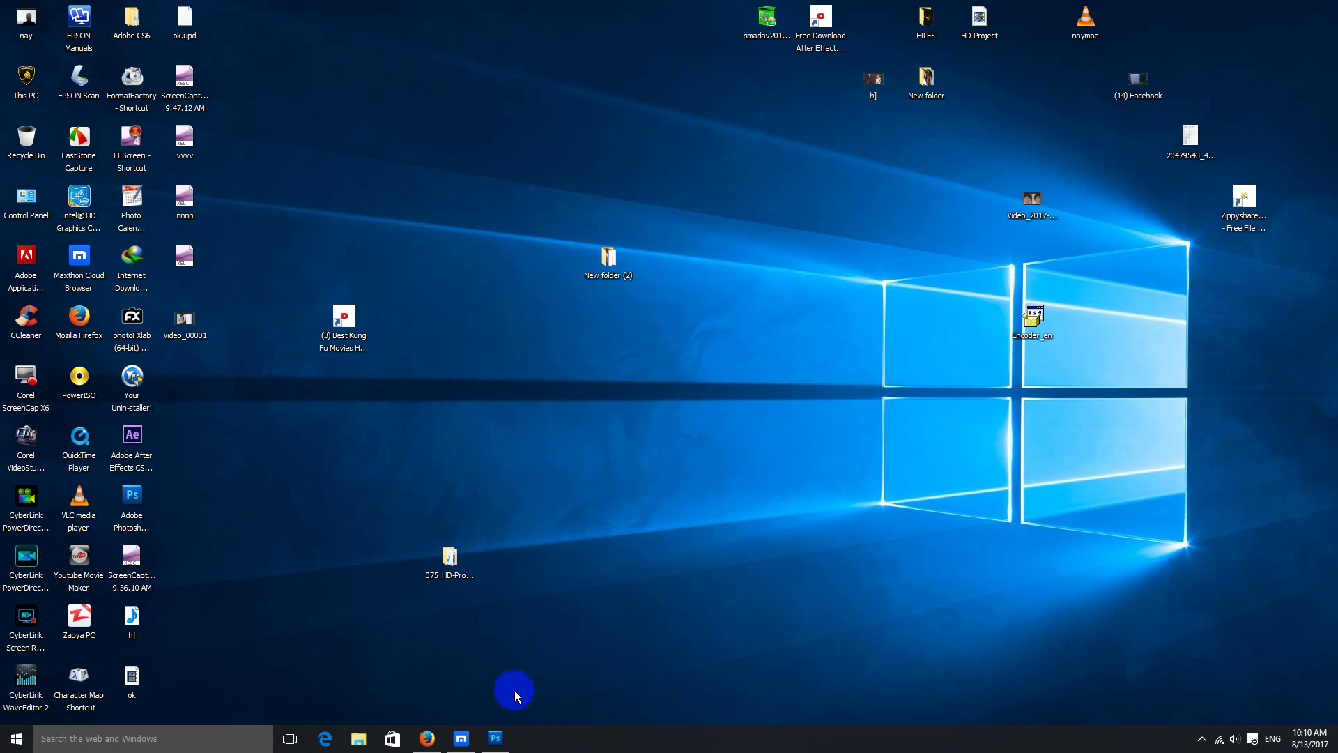
Step: Switch to Photoshop and open the image Girl (2) from New folder on the desktop
{"action": "left_click", "coordinate": [502, 744]}
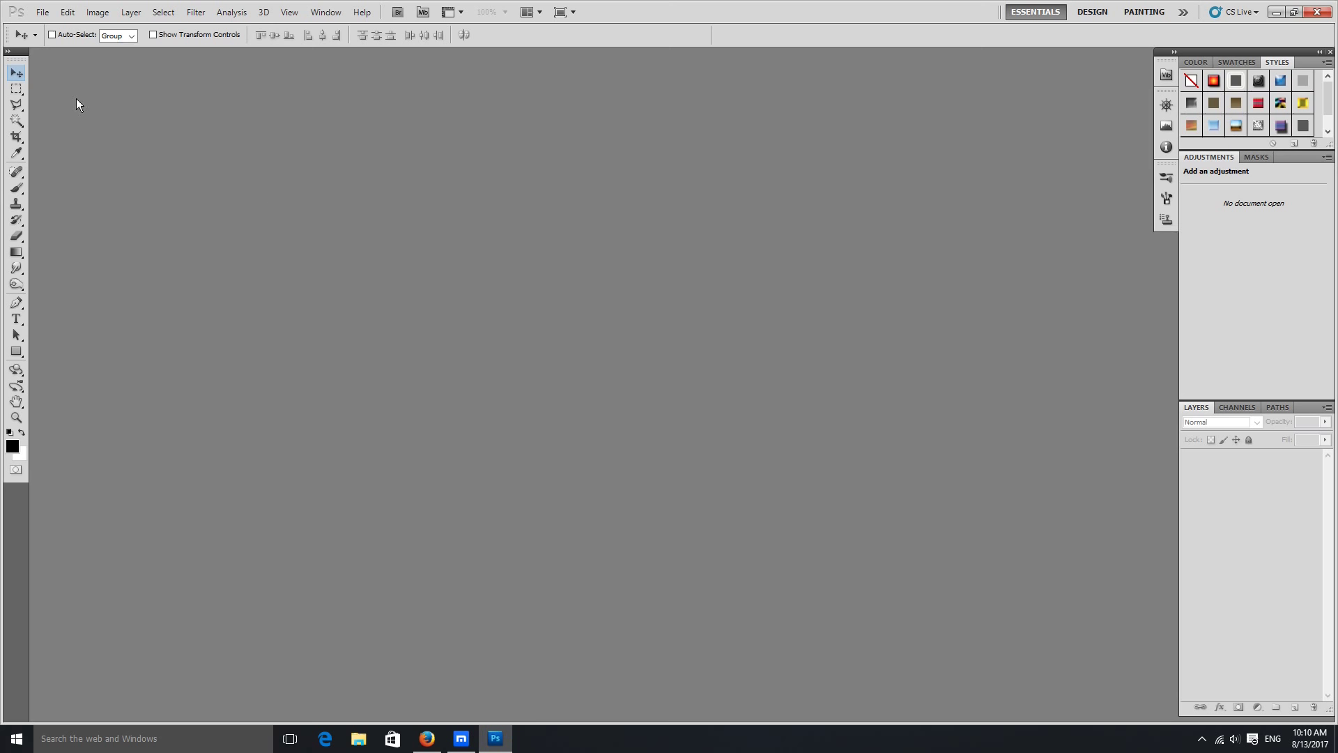
{"action": "left_click", "coordinate": [44, 13]}
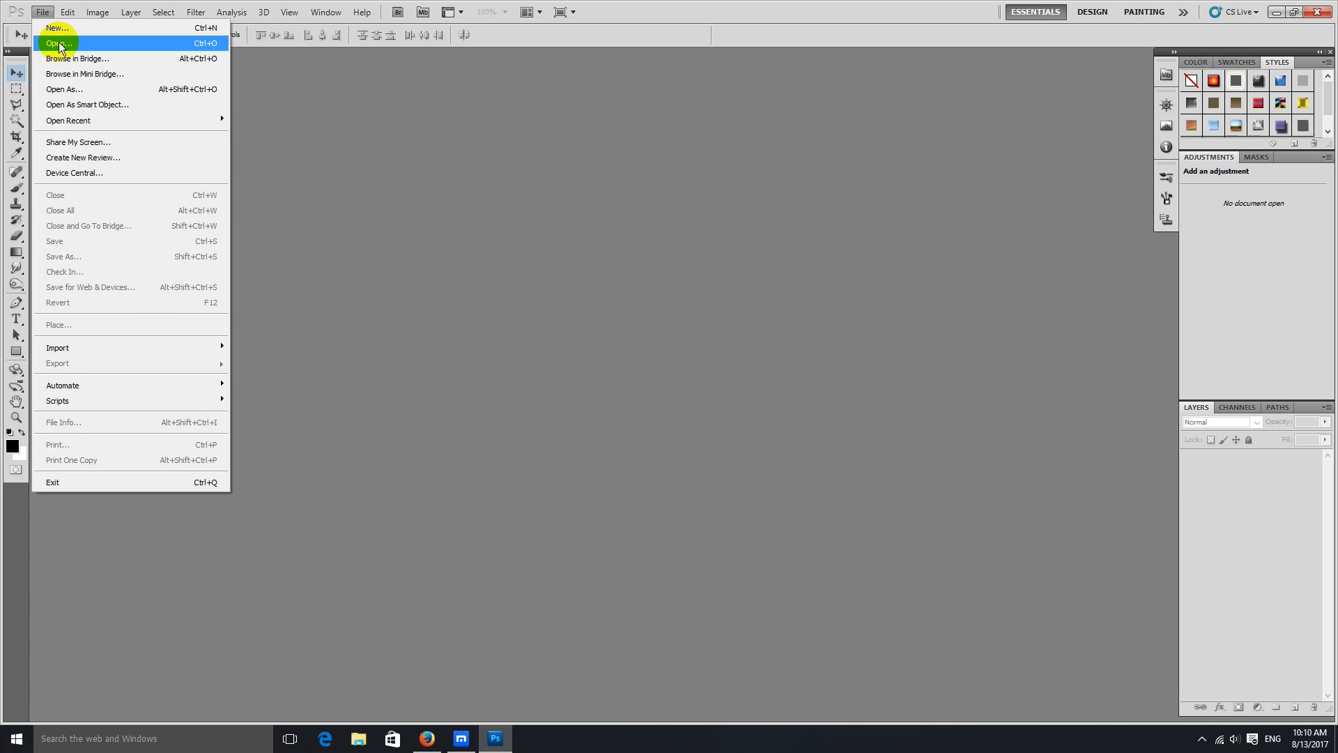
{"action": "left_click", "coordinate": [60, 42]}
{"action": "left_click", "coordinate": [507, 209]}
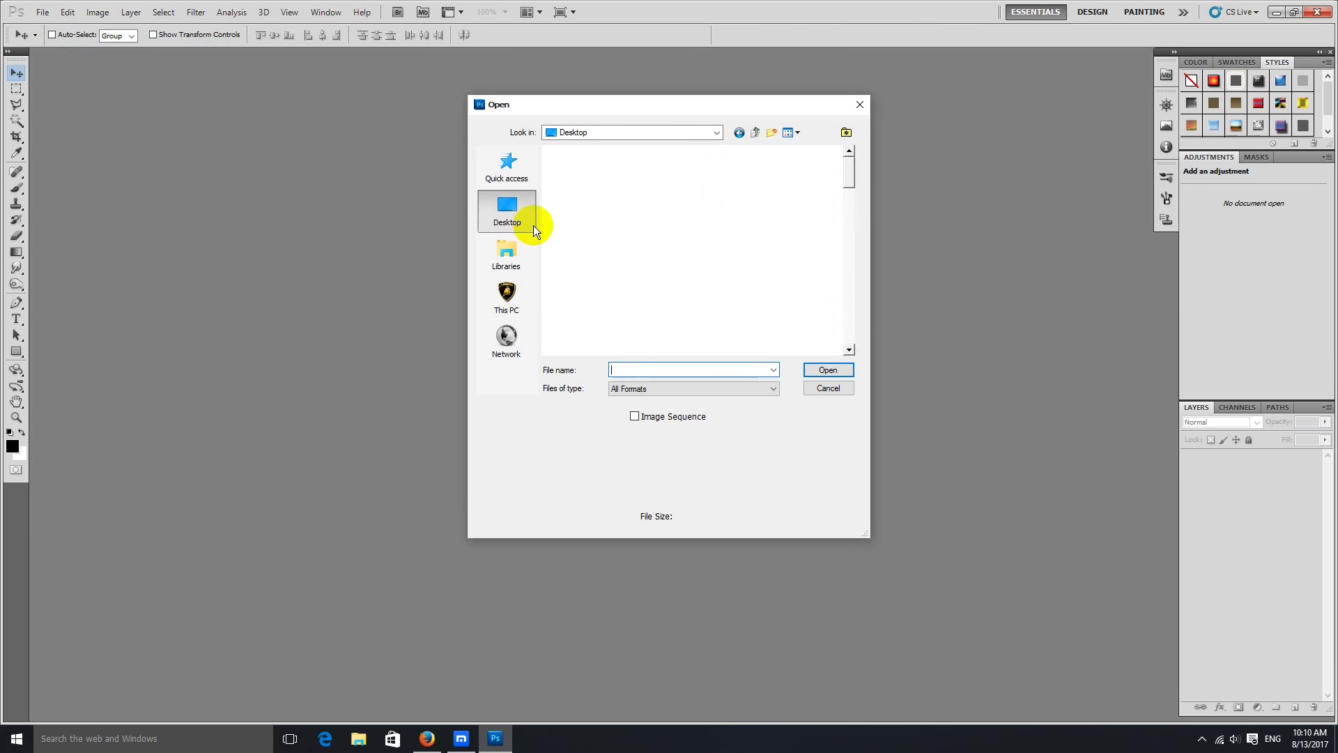
{"action": "left_click_drag", "start_coordinate": [854, 173], "coordinate": [850, 247]}
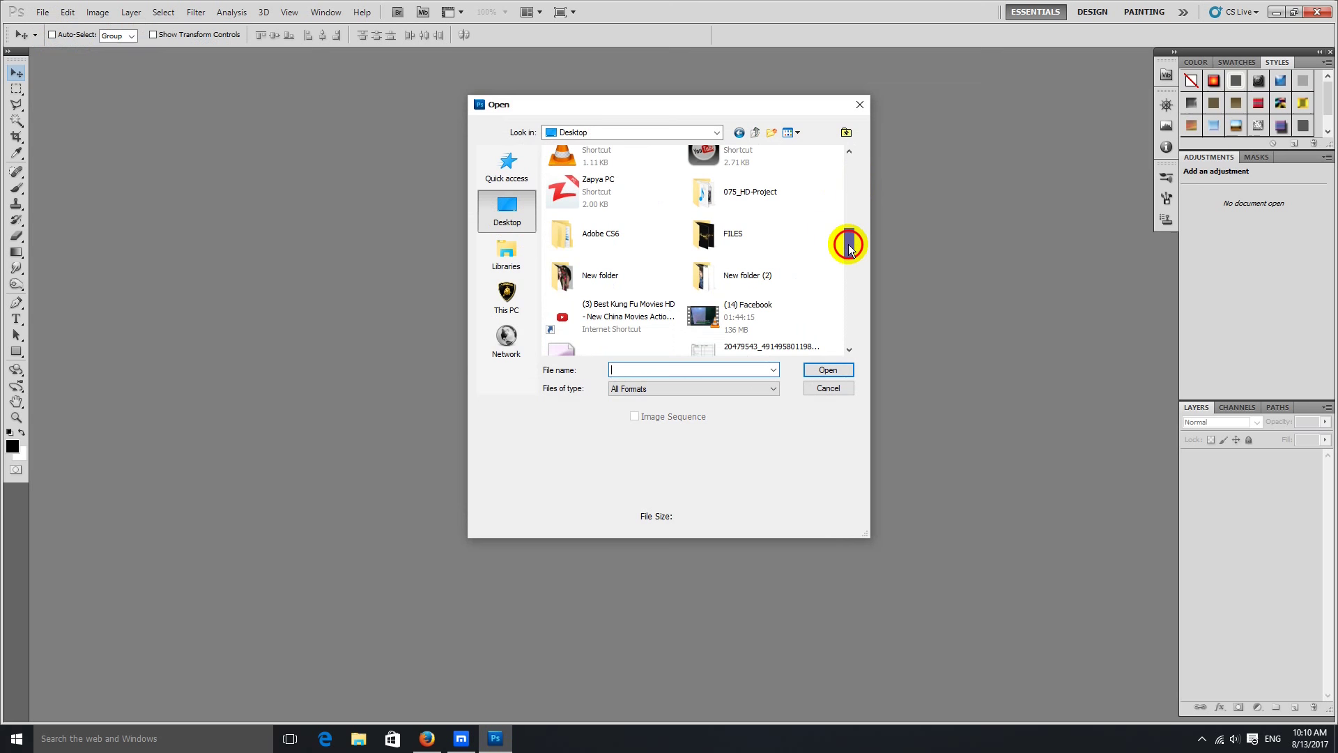
{"action": "double_click", "coordinate": [760, 276]}
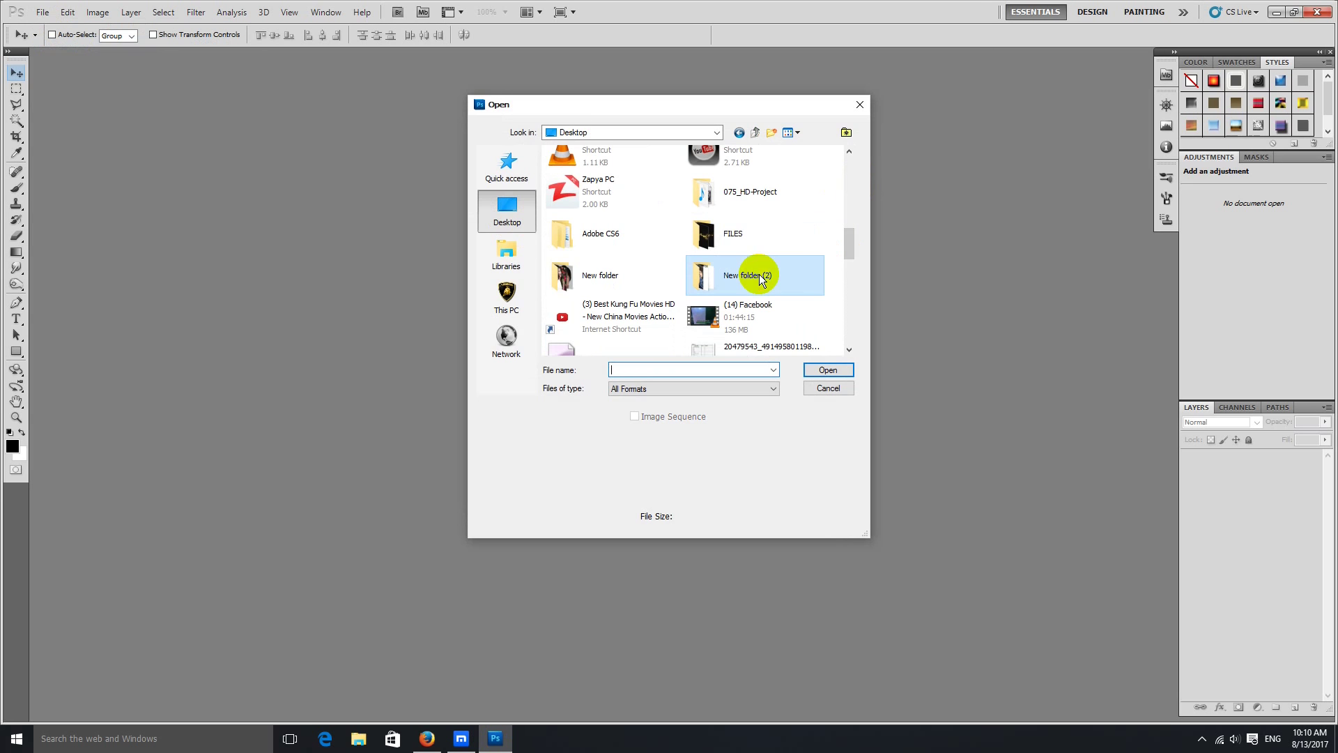
{"action": "left_click", "coordinate": [755, 133]}
{"action": "double_click", "coordinate": [585, 333]}
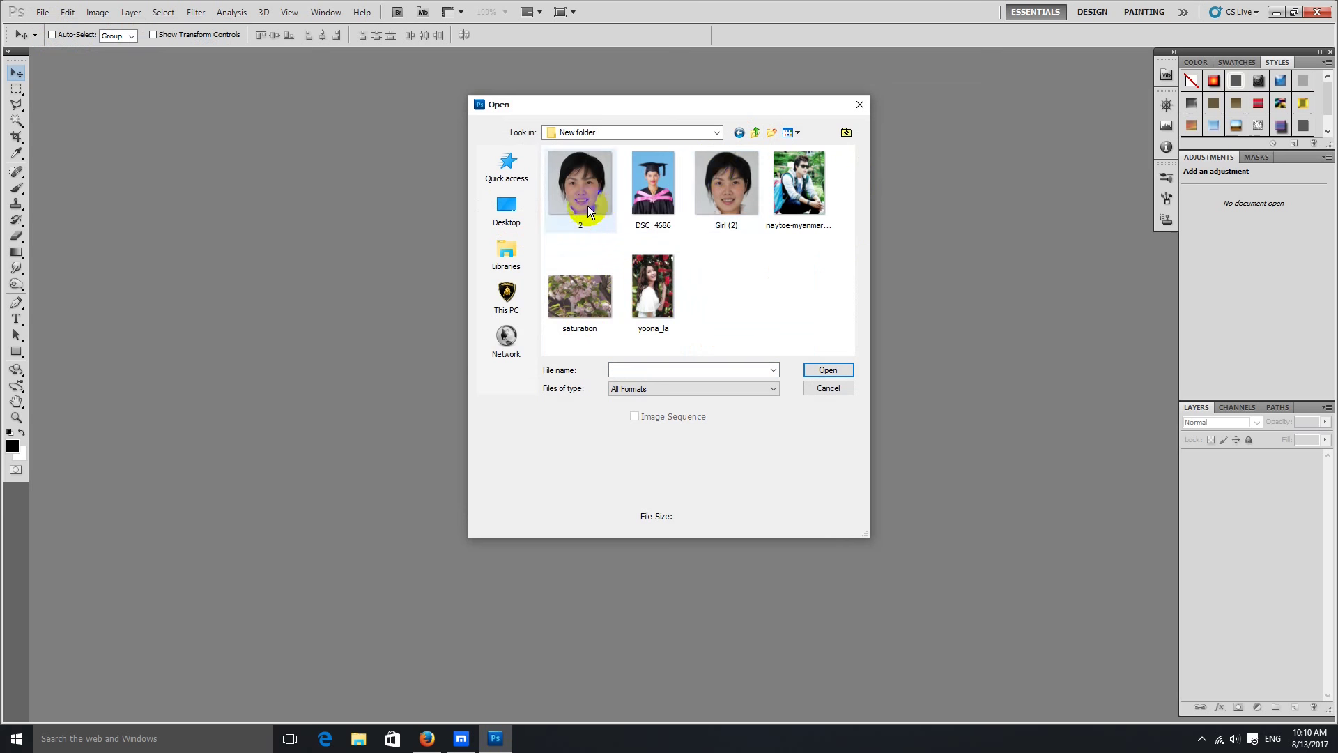
{"action": "left_click", "coordinate": [738, 199]}
{"action": "left_click", "coordinate": [829, 371]}
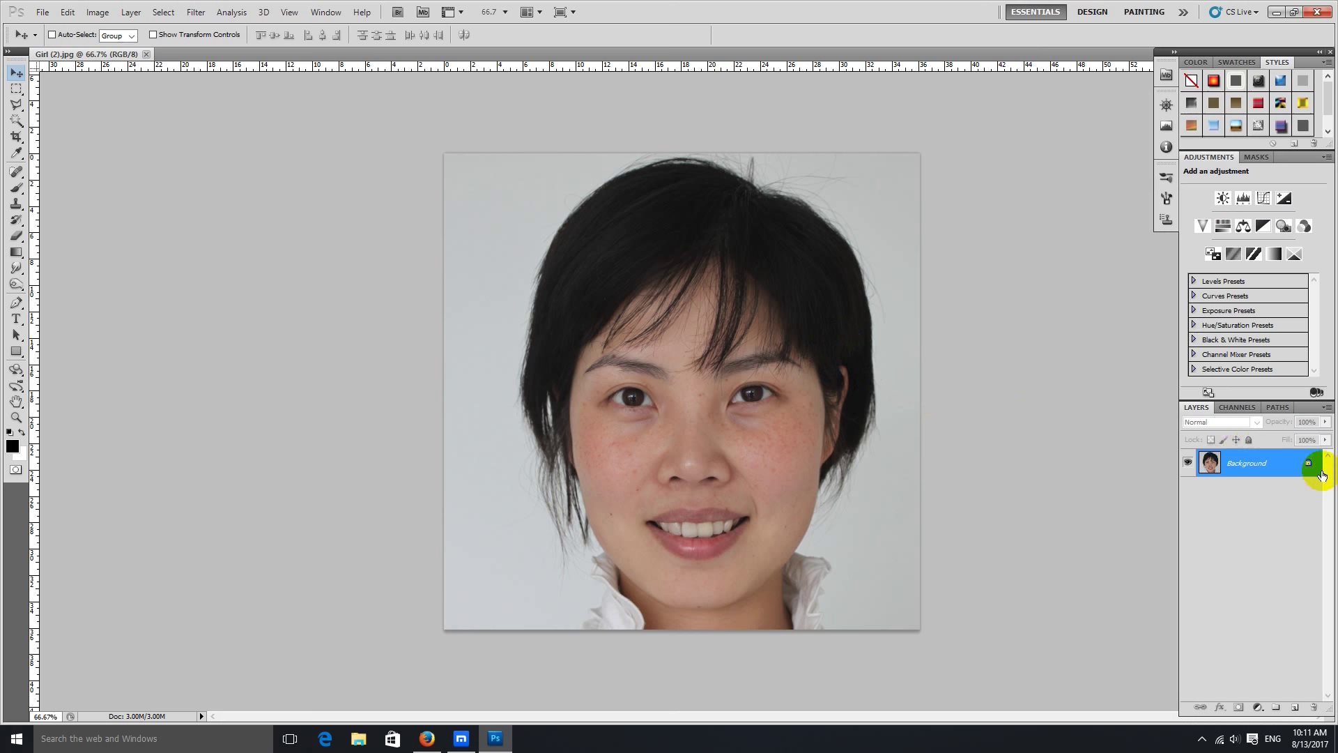
Step: Examine the freckles, blemishes and skin texture of the woman's face at 200% and 100% magnification
{"action": "key", "text": "ctrl+plus"}
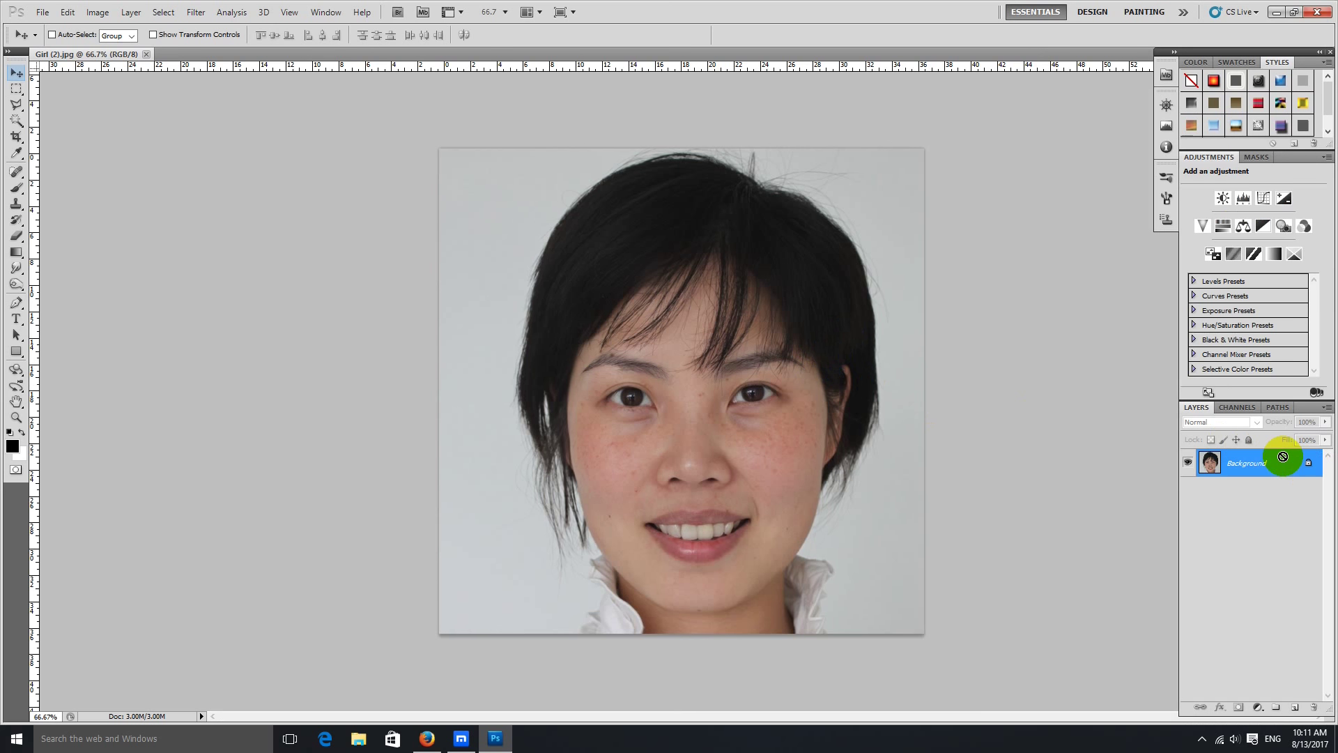
{"action": "key", "text": "ctrl+plus"}
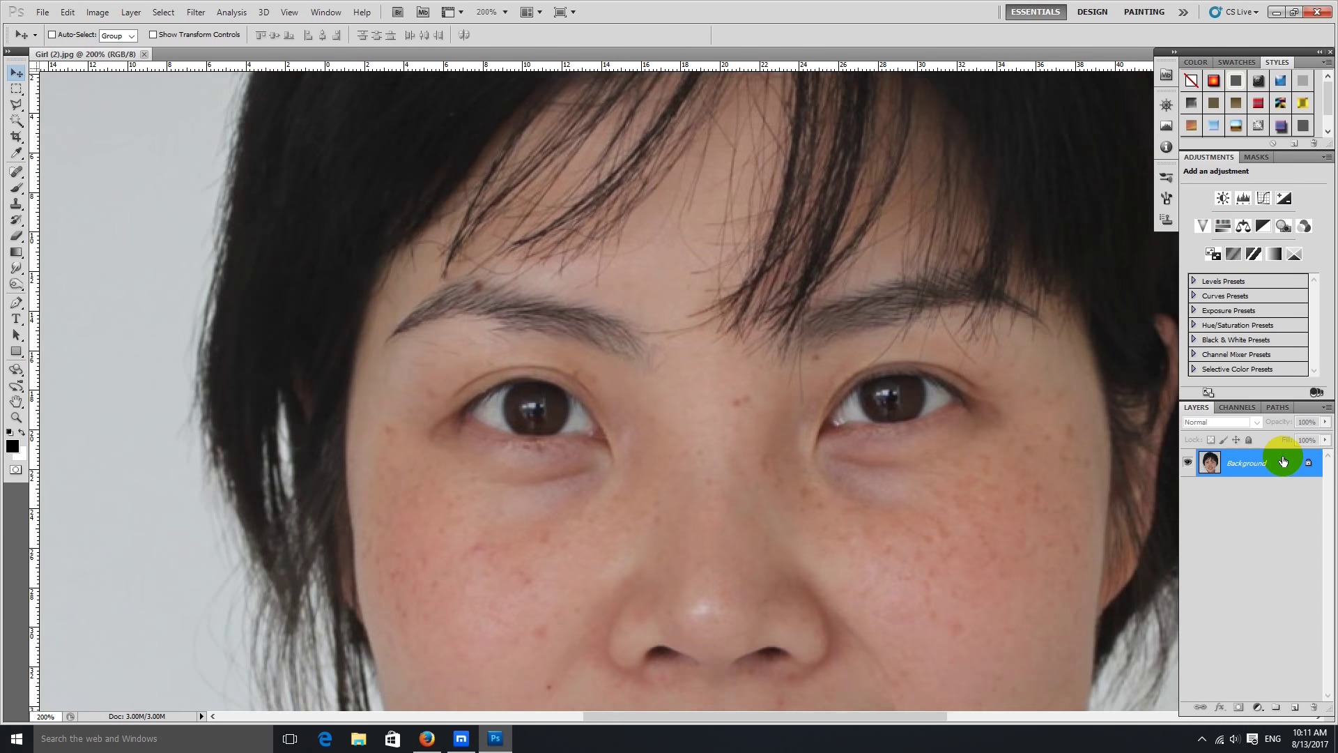
{"action": "left_click", "coordinate": [682, 346]}
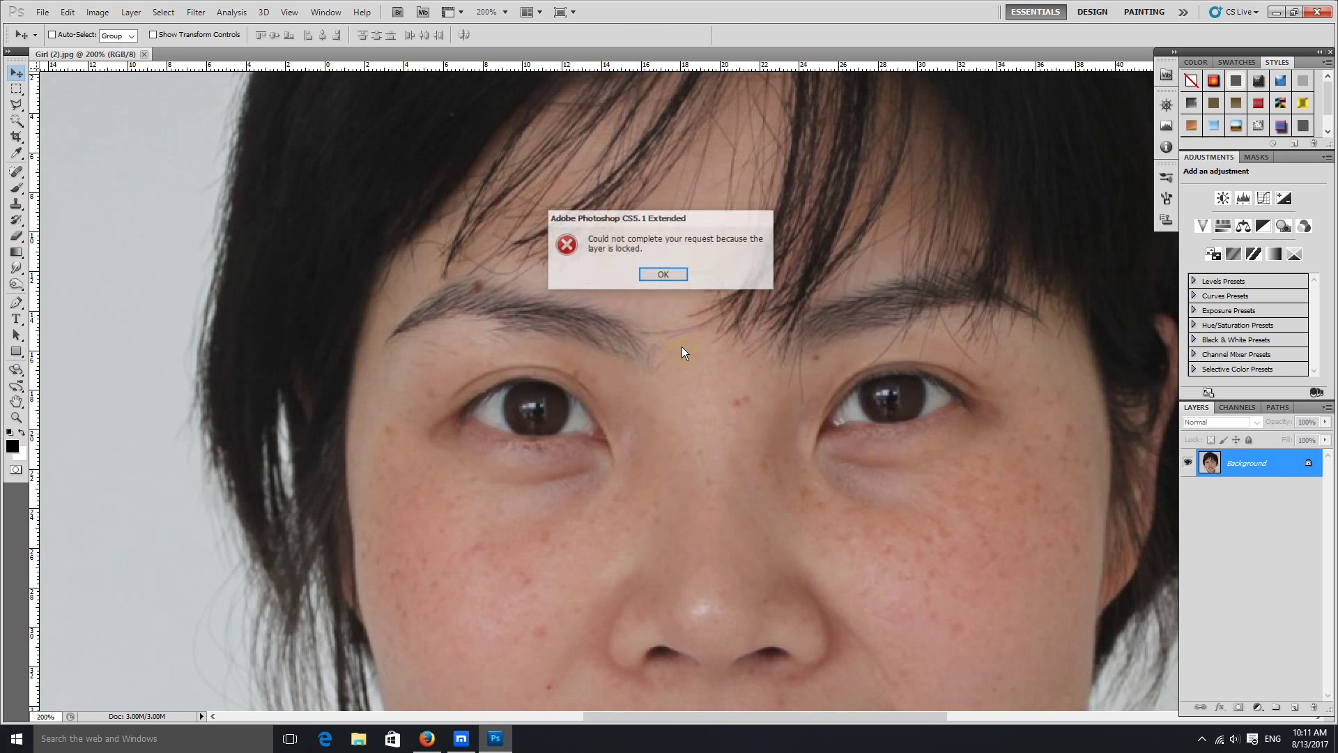
{"action": "left_click", "coordinate": [663, 272]}
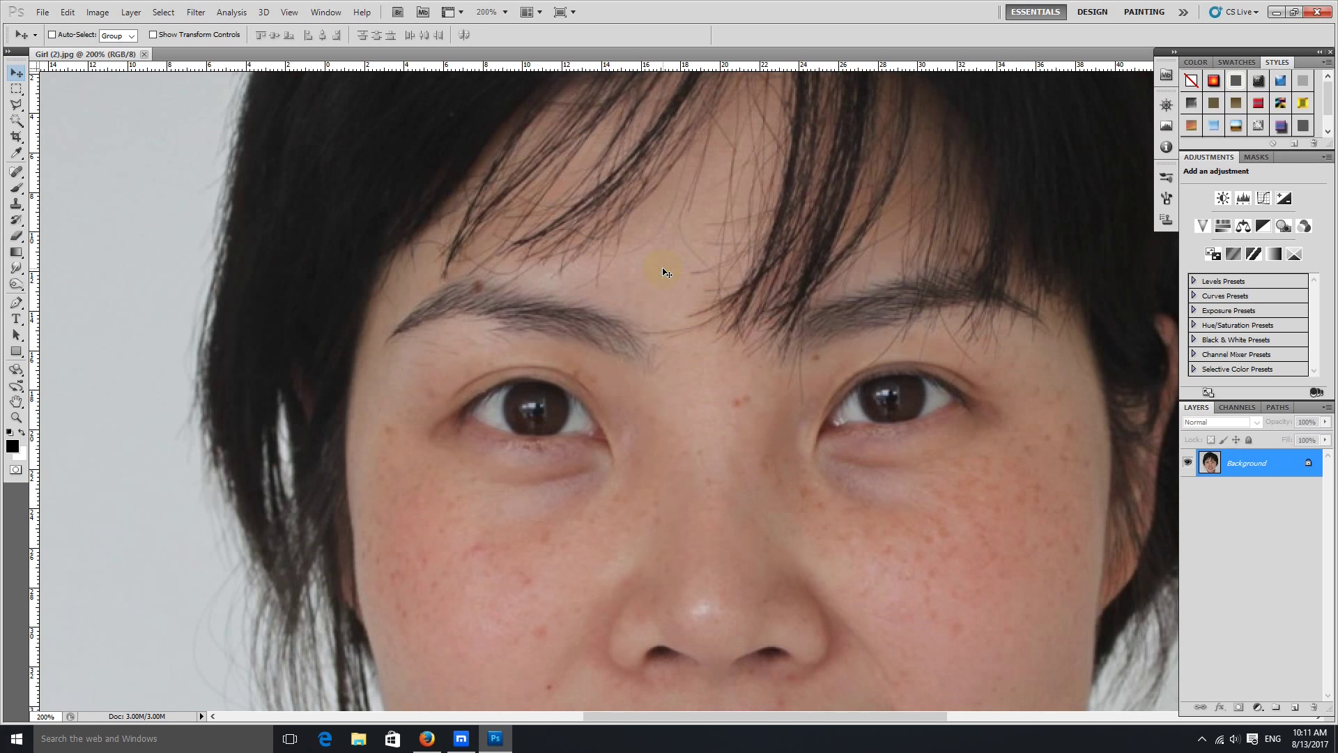
{"action": "key", "text": "ctrl+minus"}
{"action": "left_click", "coordinate": [910, 233]}
{"action": "left_click", "coordinate": [540, 255]}
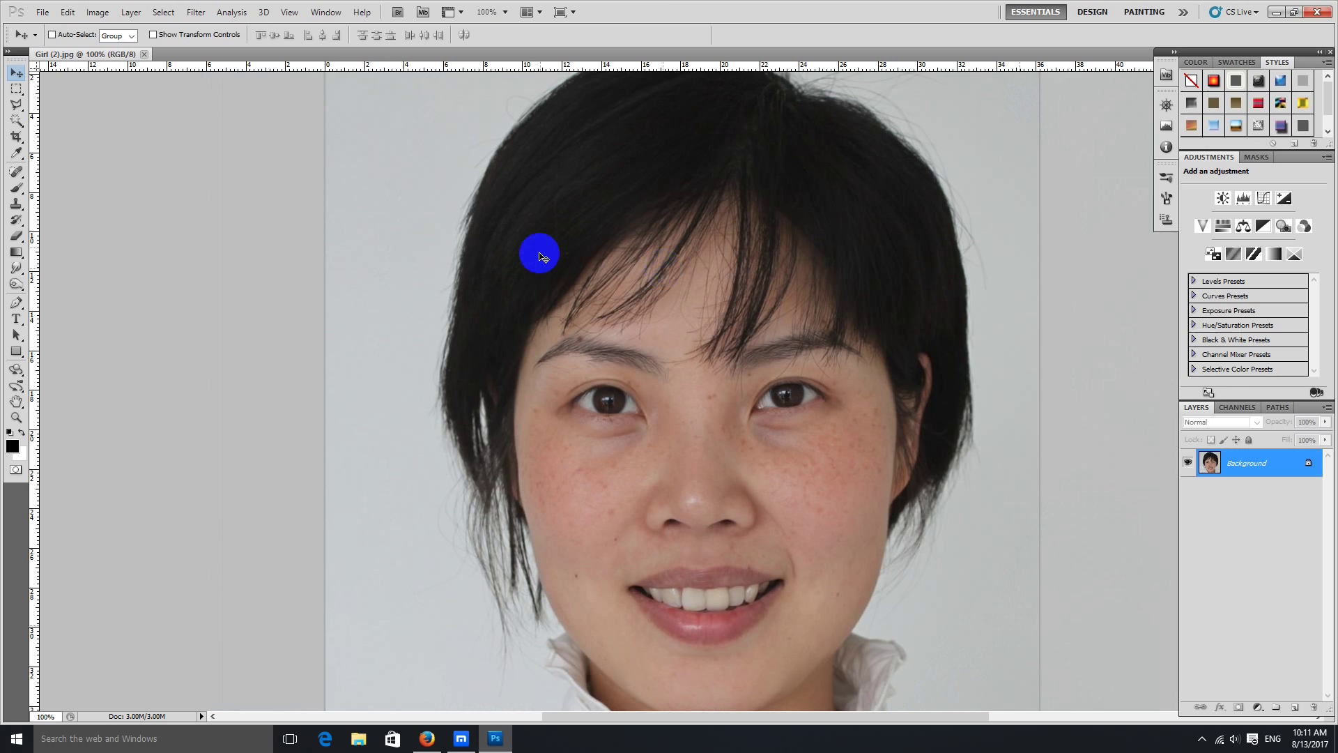
{"action": "left_click", "coordinate": [735, 524]}
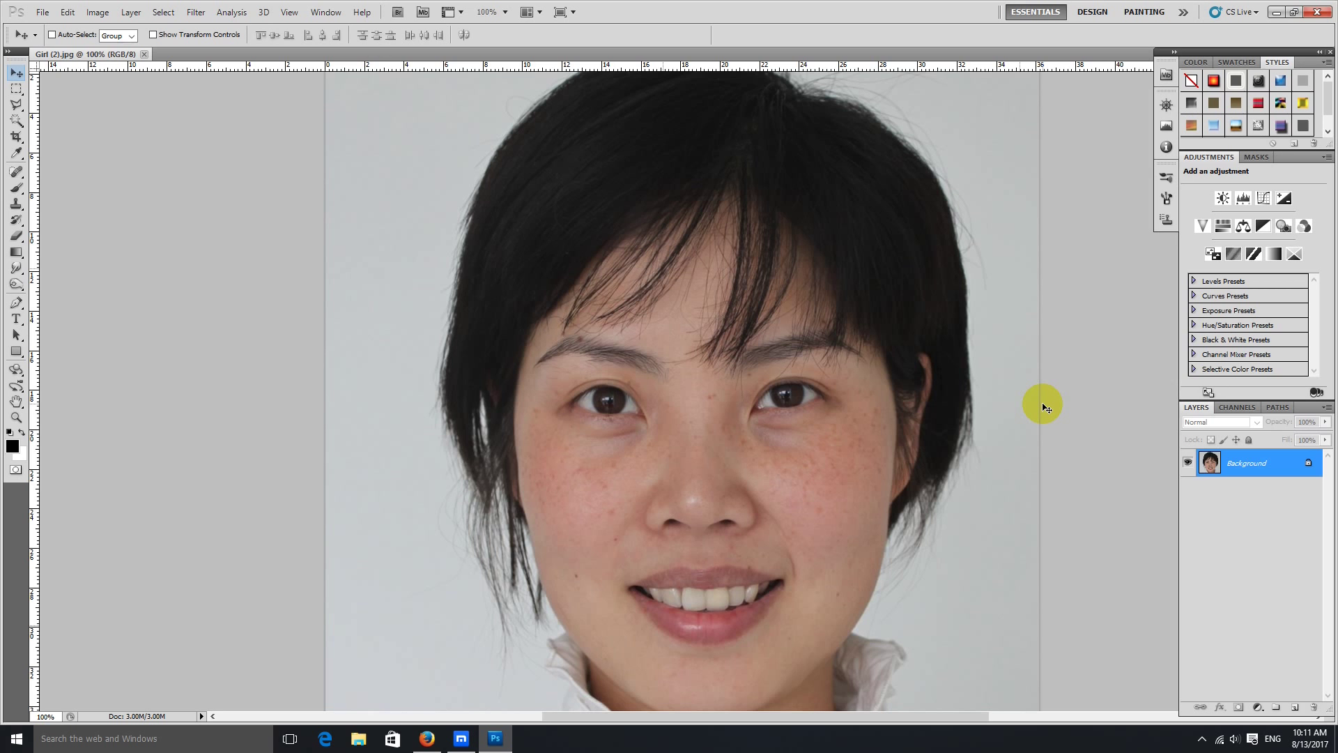
{"action": "left_click", "coordinate": [800, 305]}
{"action": "left_click", "coordinate": [765, 465]}
{"action": "key", "text": "ctrl+plus"}
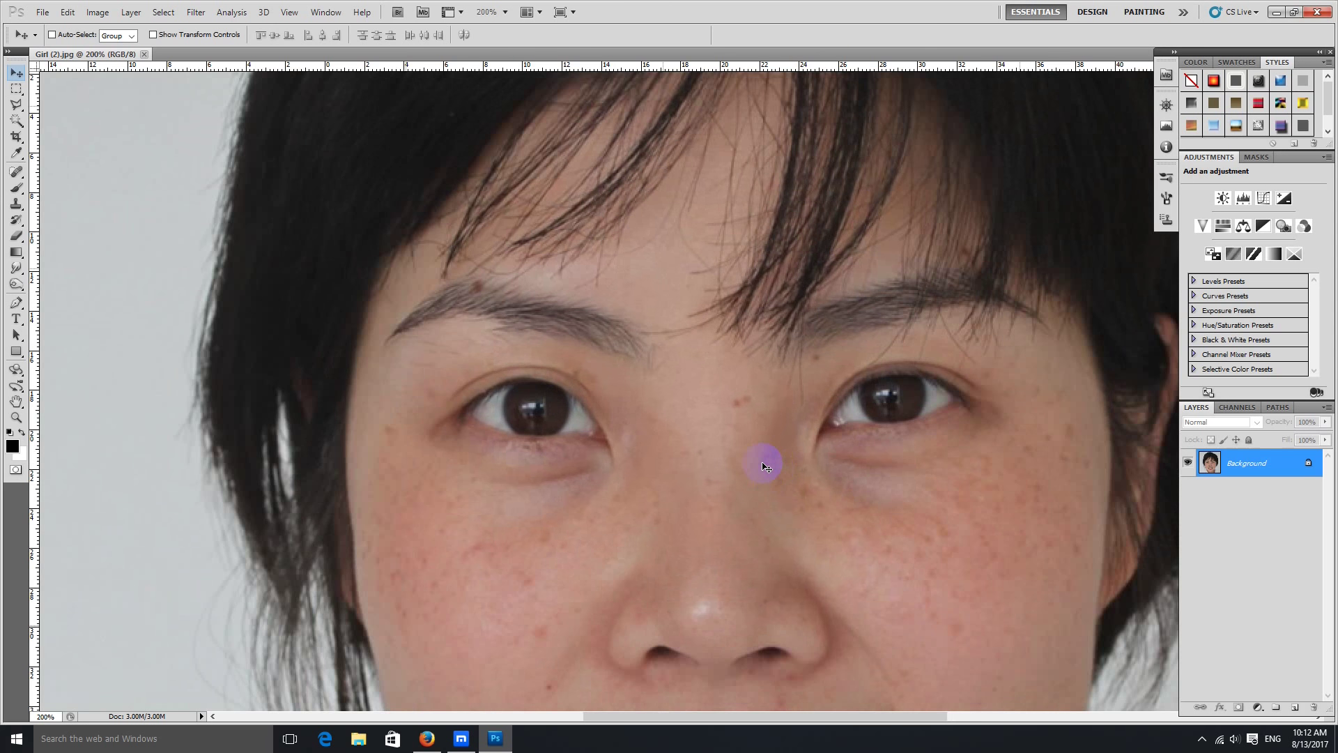
{"action": "left_click_drag", "start_coordinate": [875, 583], "coordinate": [860, 472]}
{"action": "left_click", "coordinate": [667, 279]}
{"action": "key", "text": "ctrl+minus"}
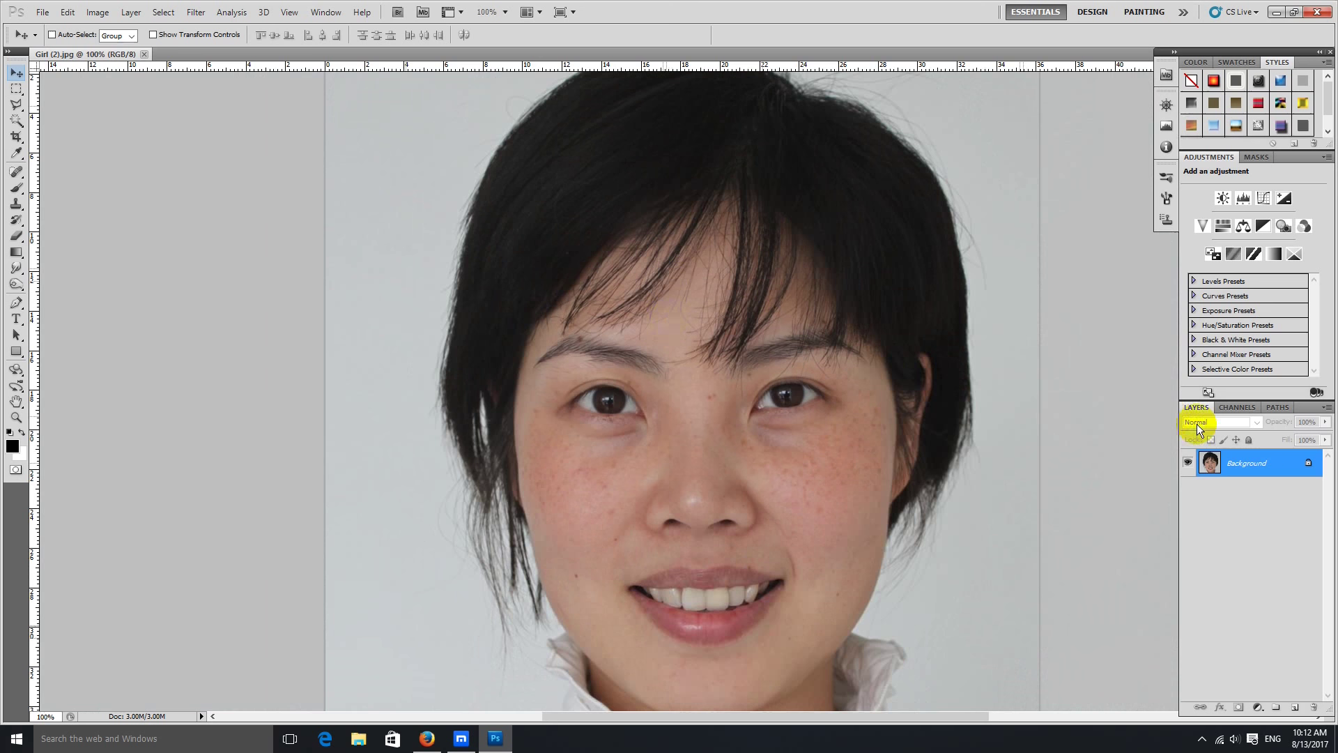
Step: Open the Imagenomic Noiseware filter for the Background layer with a vertically split before/after preview at 50%
{"action": "left_click", "coordinate": [196, 15]}
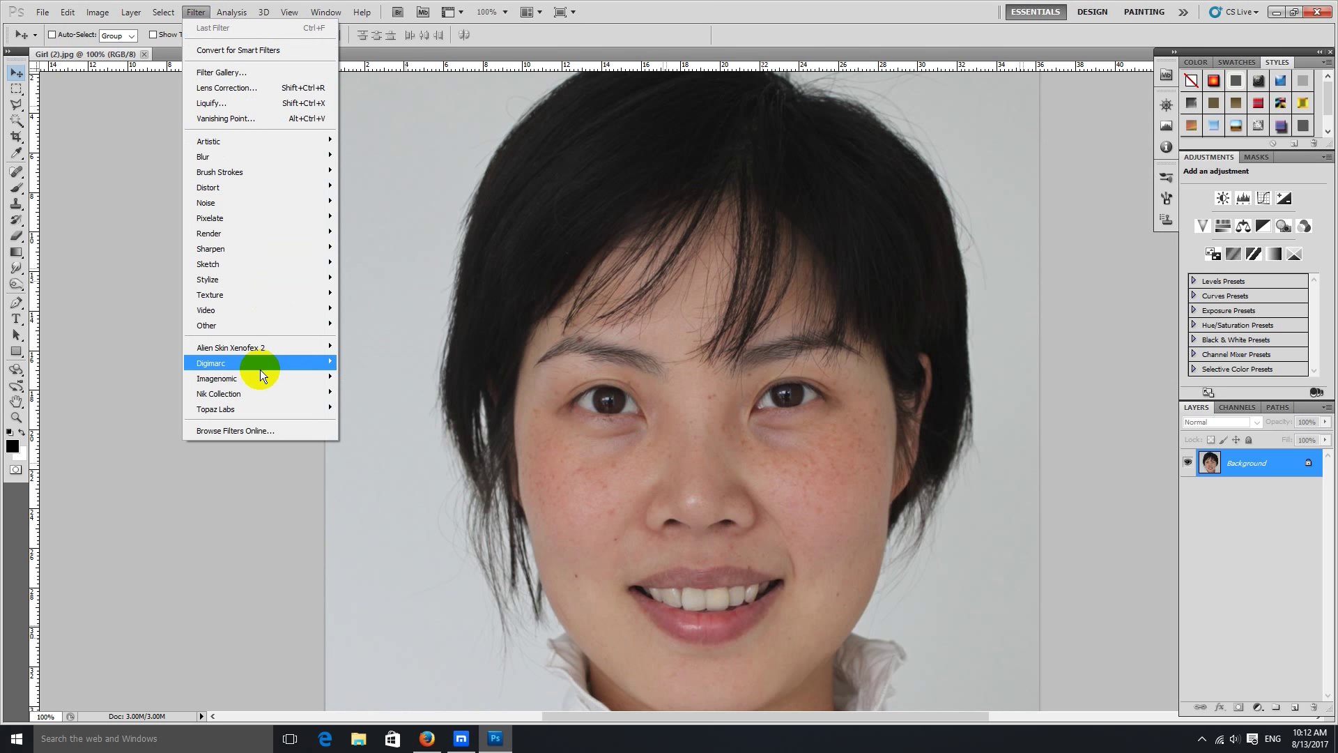
{"action": "mouse_move", "coordinate": [265, 380]}
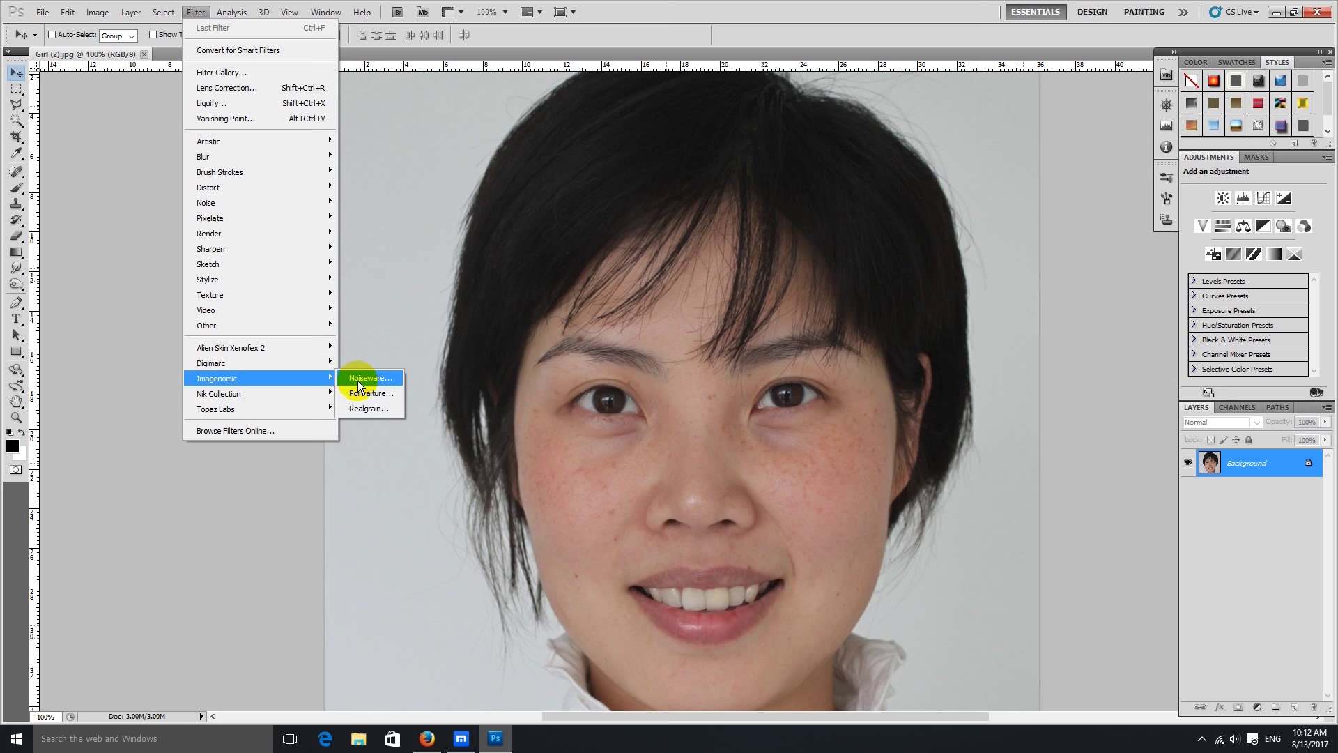
{"action": "left_click", "coordinate": [357, 381]}
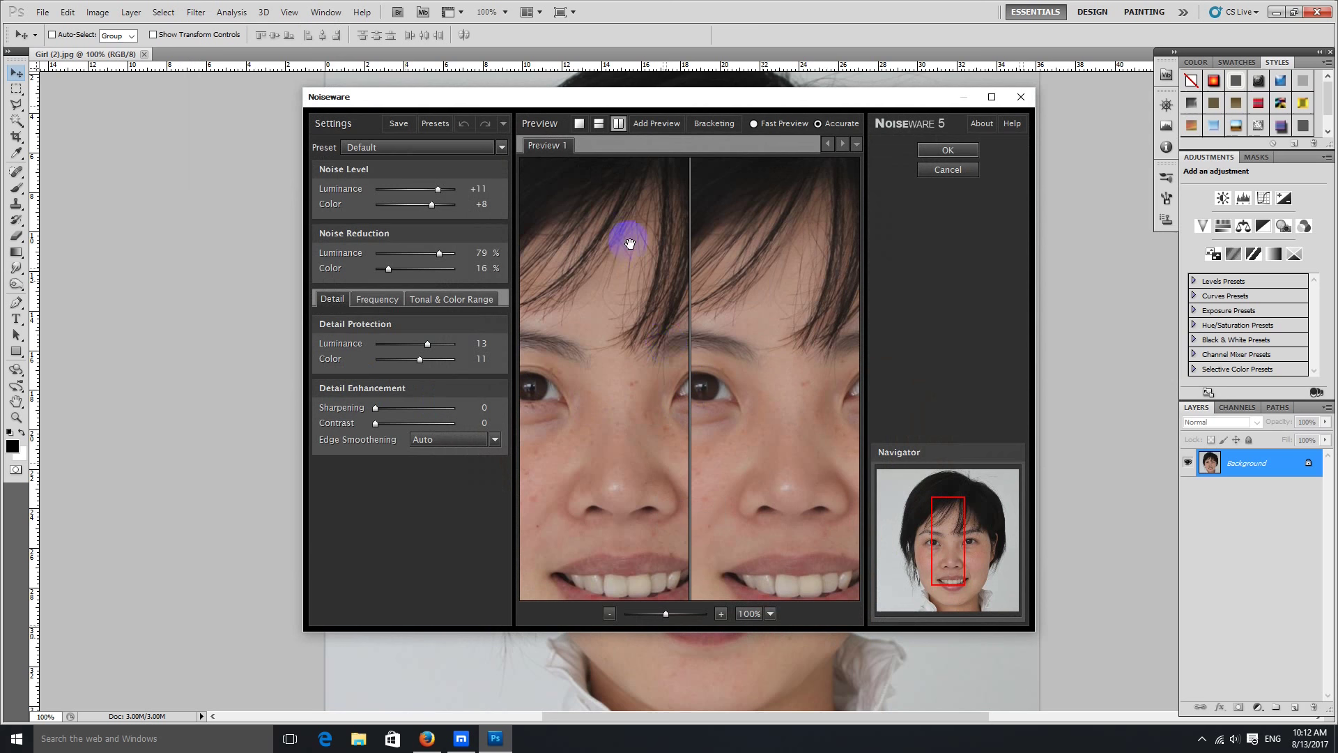
{"action": "left_click", "coordinate": [597, 125]}
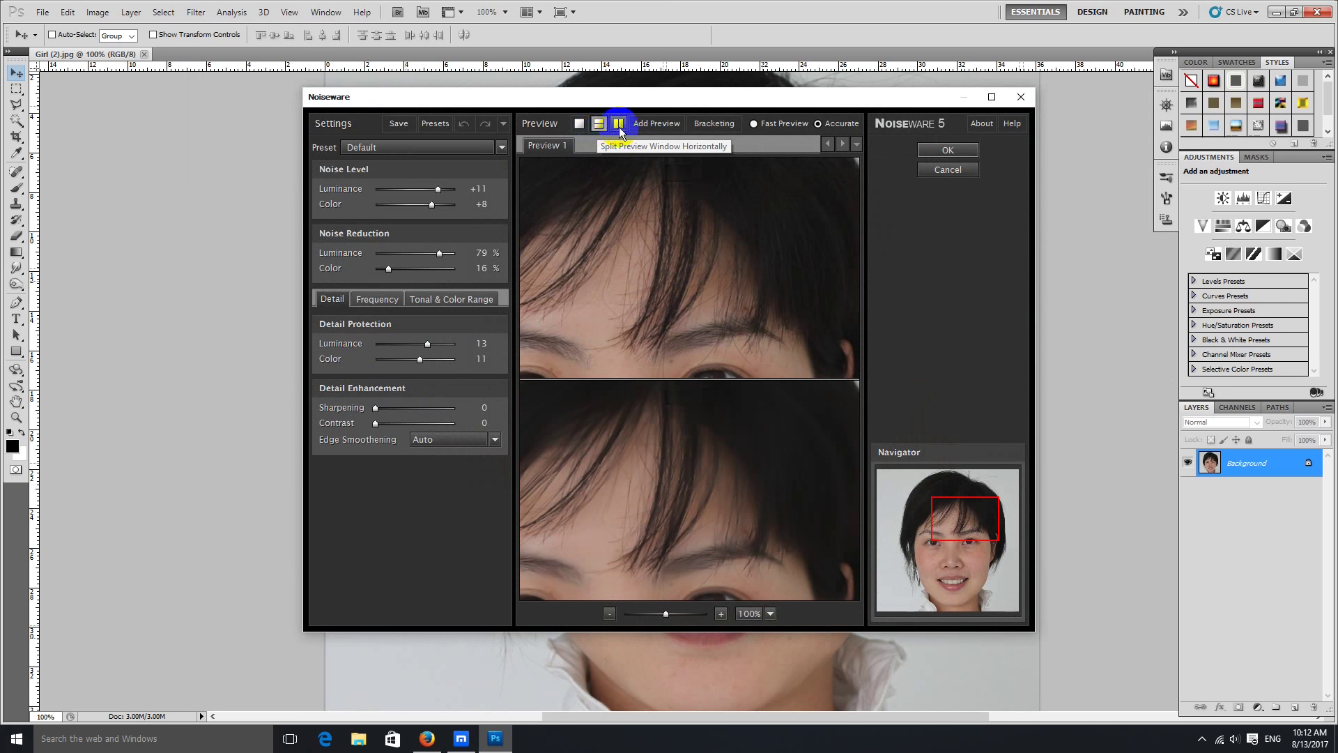
{"action": "left_click", "coordinate": [618, 124]}
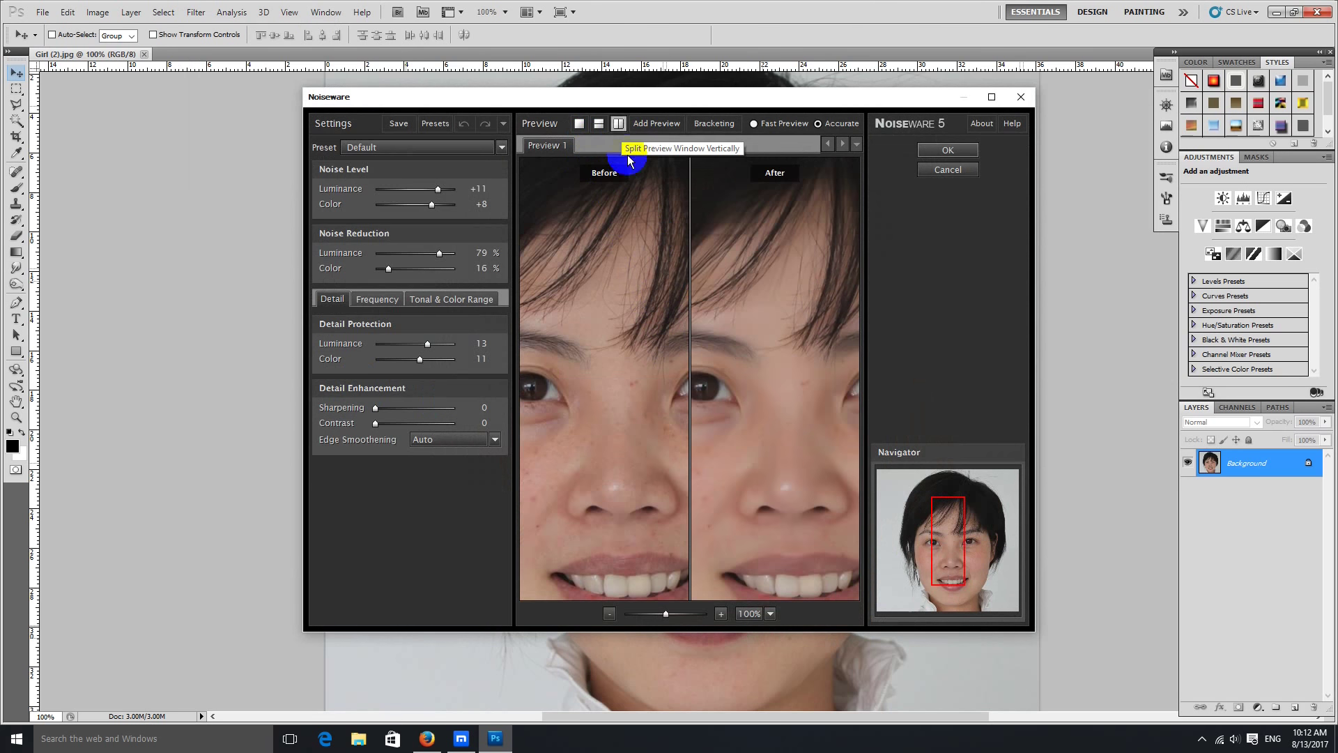
{"action": "left_click", "coordinate": [609, 614]}
Step: Compare the before and after previews, review the available presets, and apply Noiseware with the Default preset
{"action": "left_click", "coordinate": [399, 193]}
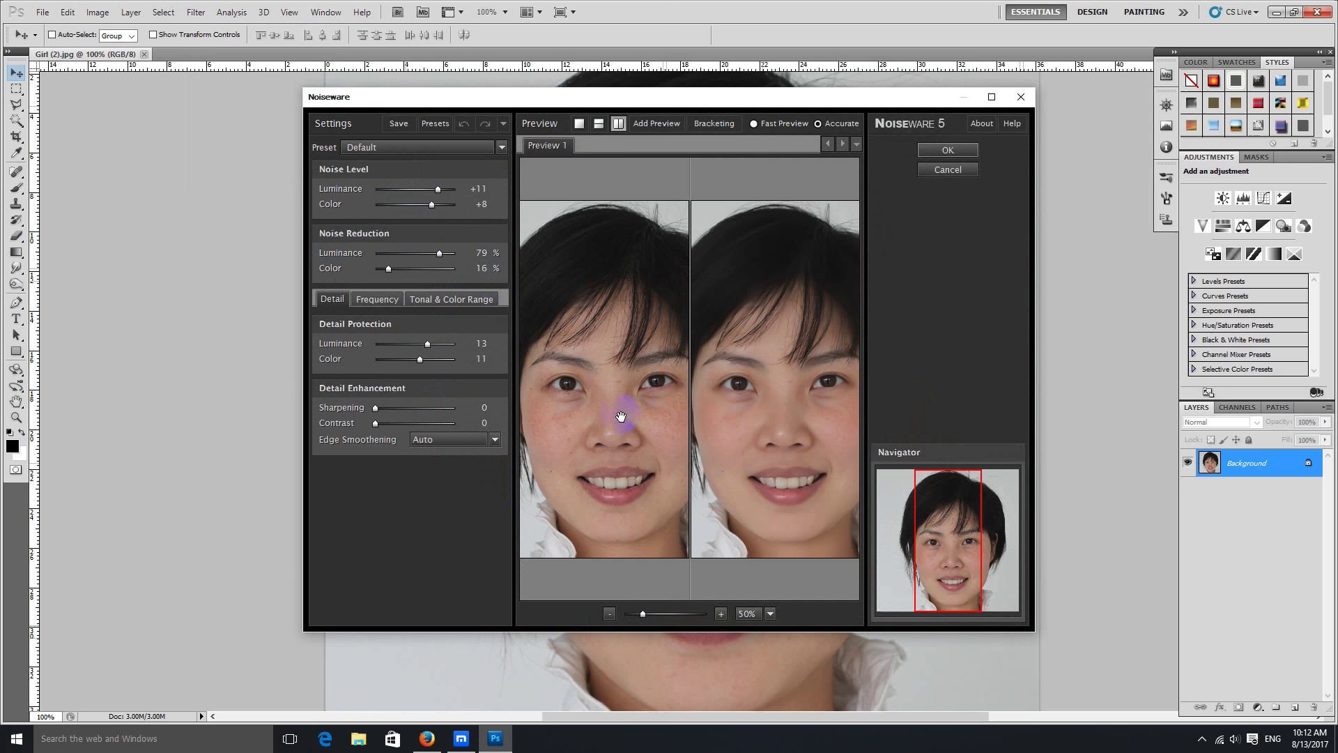
{"action": "left_click", "coordinate": [388, 199]}
{"action": "left_click", "coordinate": [795, 439]}
{"action": "mouse_move", "coordinate": [796, 439]}
{"action": "left_mouse_down"}
{"action": "mouse_move", "coordinate": [801, 469]}
{"action": "mouse_move", "coordinate": [782, 502]}
{"action": "mouse_move", "coordinate": [822, 451]}
{"action": "left_mouse_up"}
{"action": "left_click", "coordinate": [502, 147]}
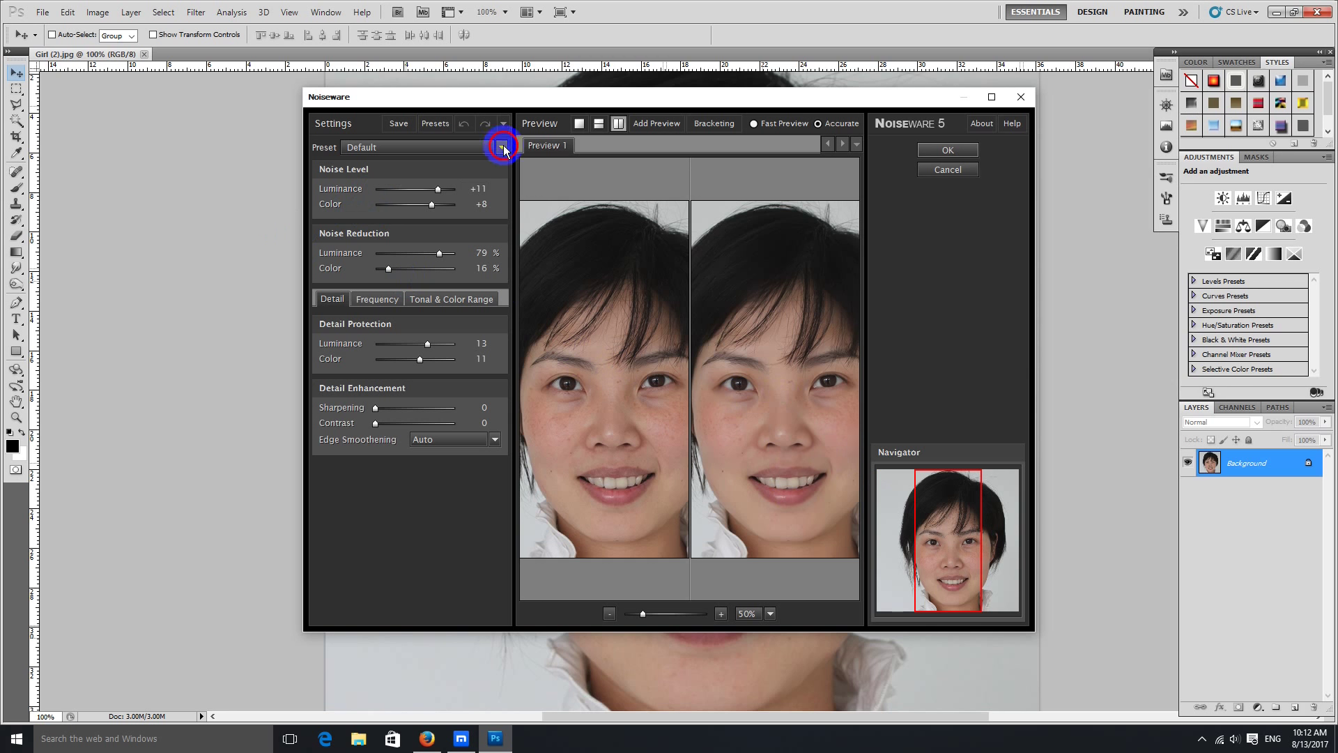
{"action": "left_click", "coordinate": [547, 248]}
{"action": "left_click", "coordinate": [500, 147]}
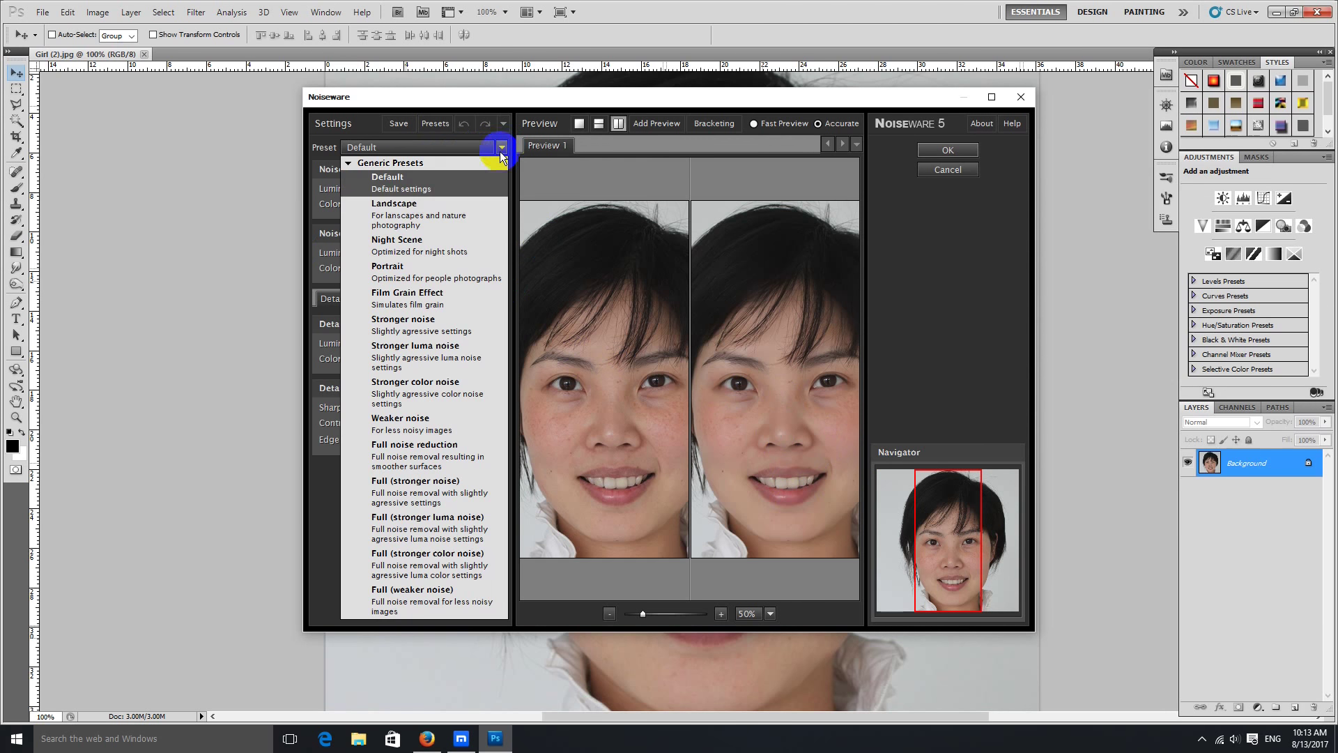
{"action": "left_click", "coordinate": [552, 376]}
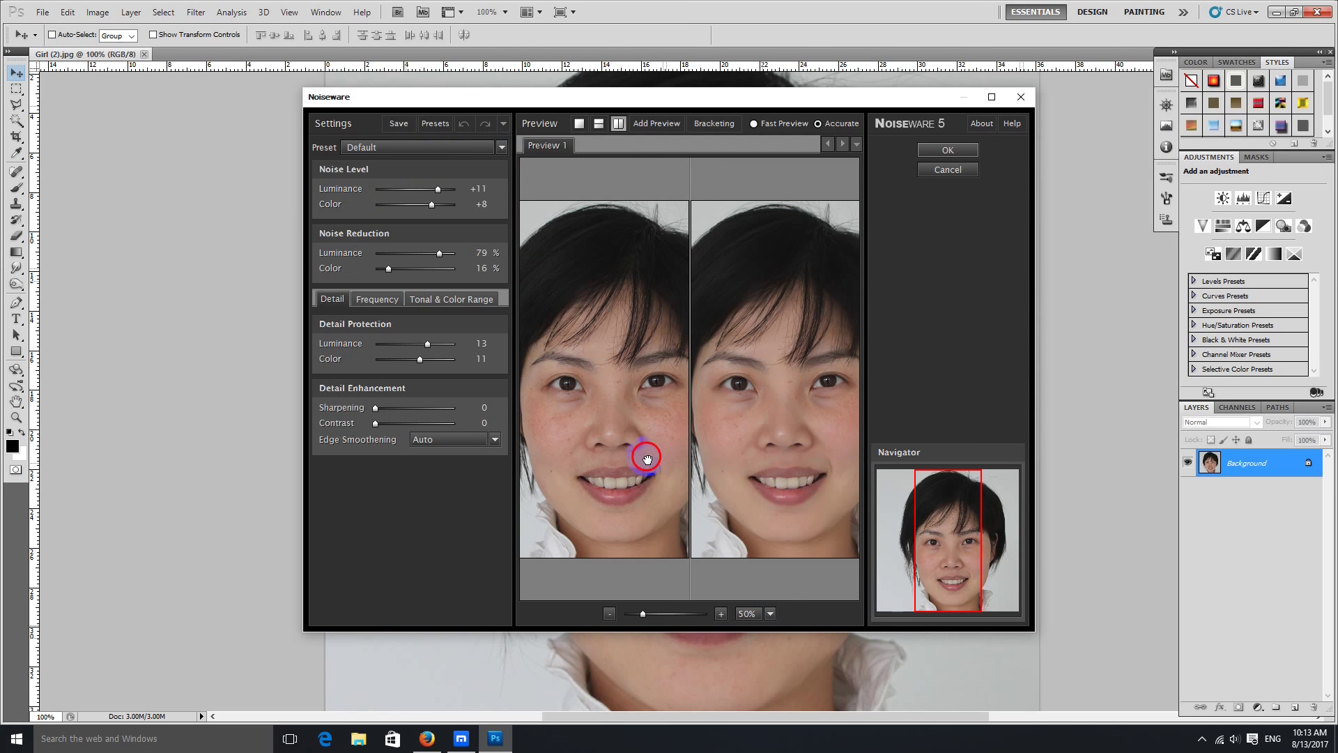
{"action": "left_click", "coordinate": [948, 150]}
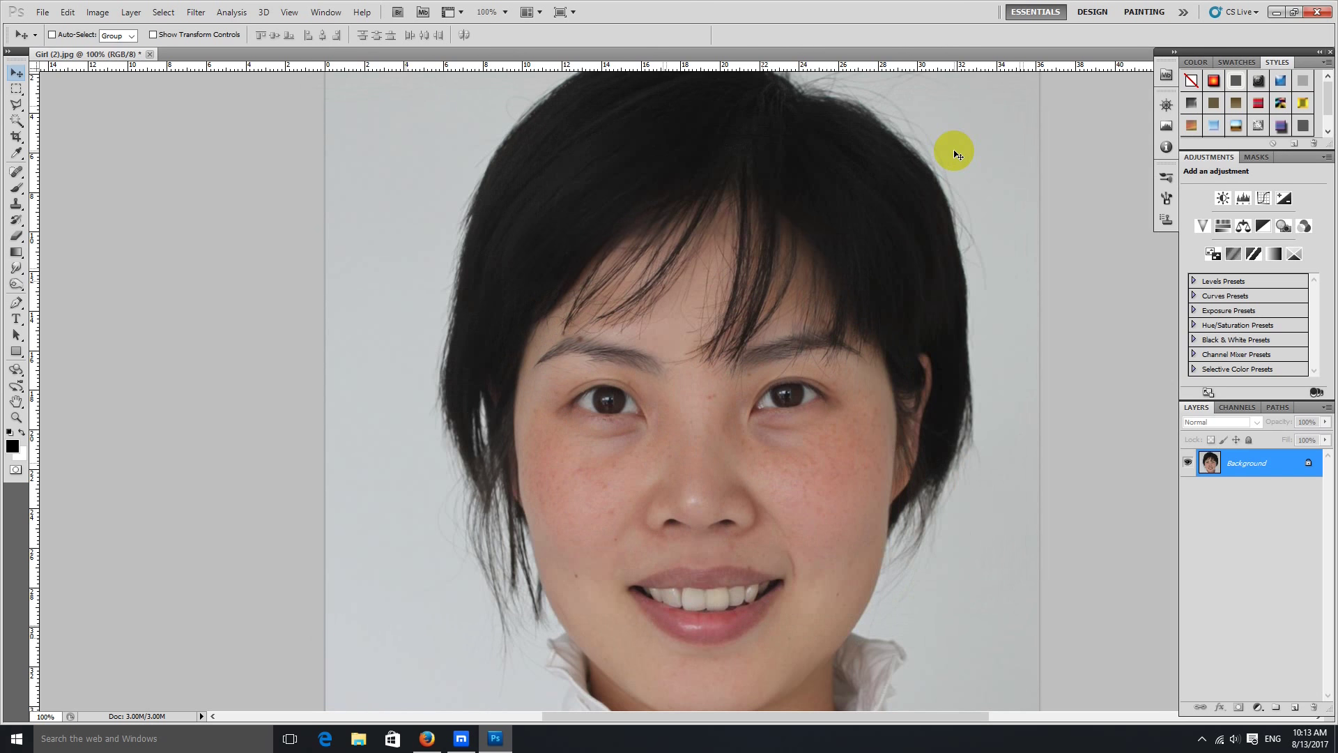
Step: Inspect the smoothed skin around the eyes, nose and cheeks up close, then return to the whole portrait
{"action": "left_click", "coordinate": [932, 290]}
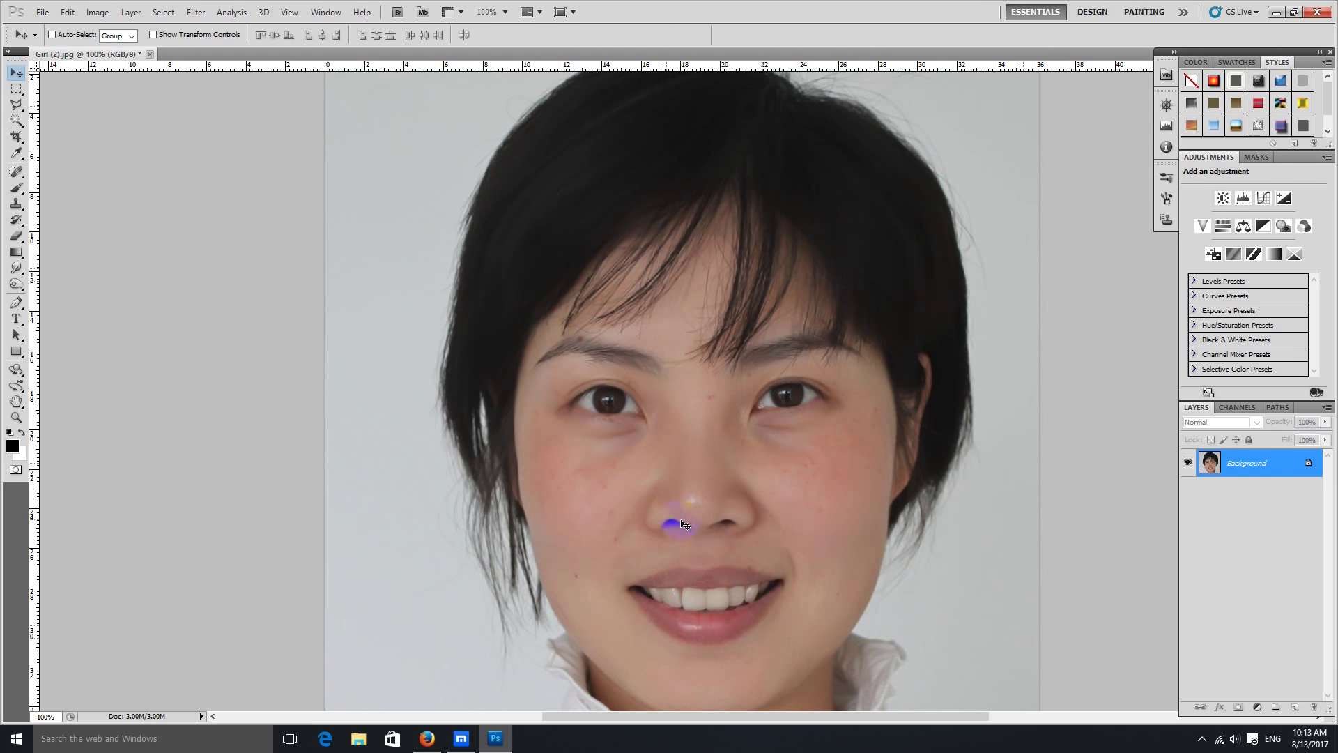
{"action": "key", "text": "ctrl+plus"}
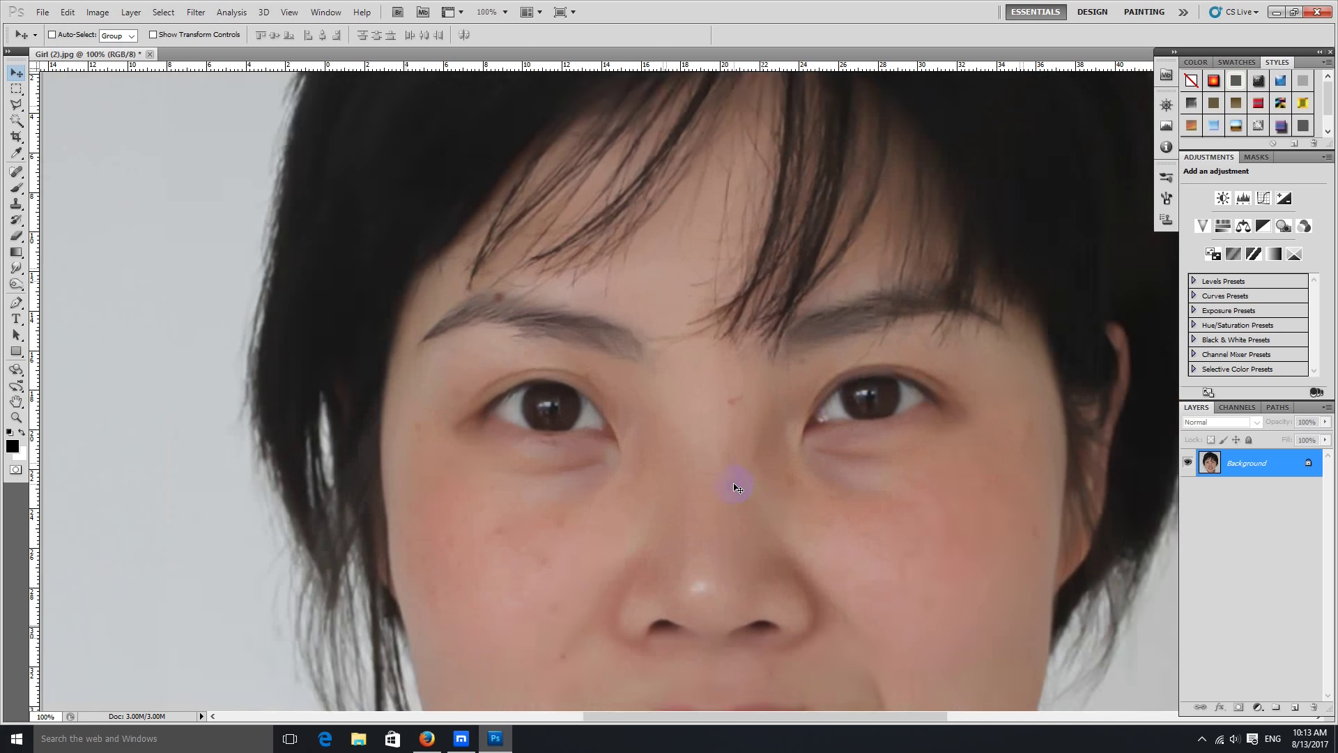
{"action": "left_click_drag", "start_coordinate": [681, 546], "coordinate": [672, 388]}
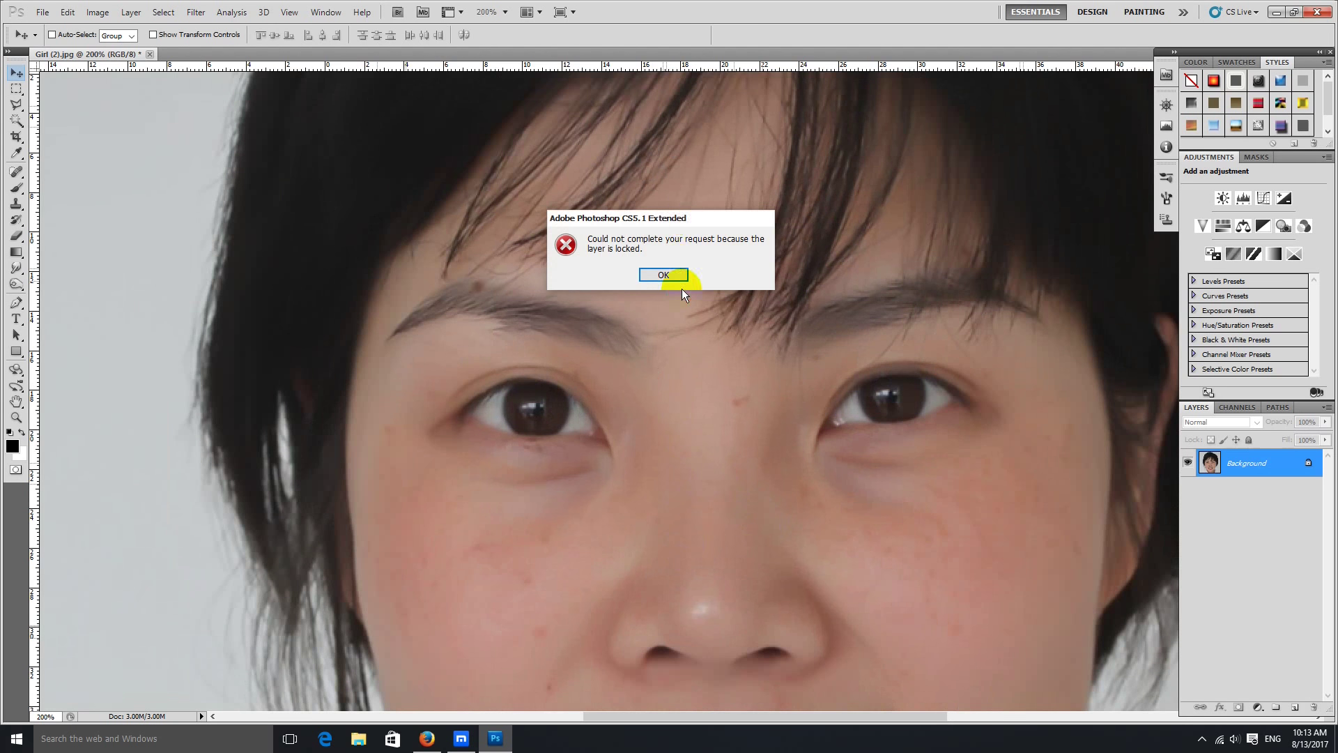
{"action": "left_click", "coordinate": [676, 276]}
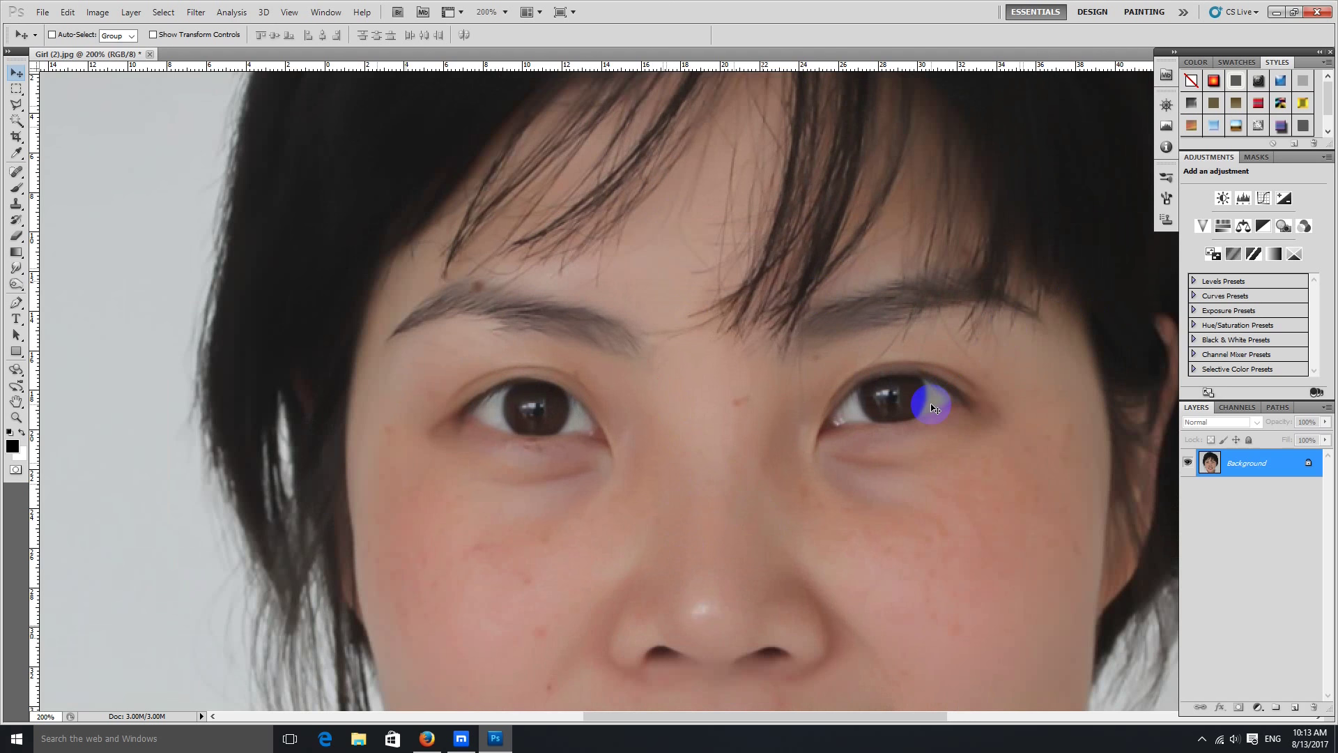
{"action": "key", "text": "ctrl+minus"}
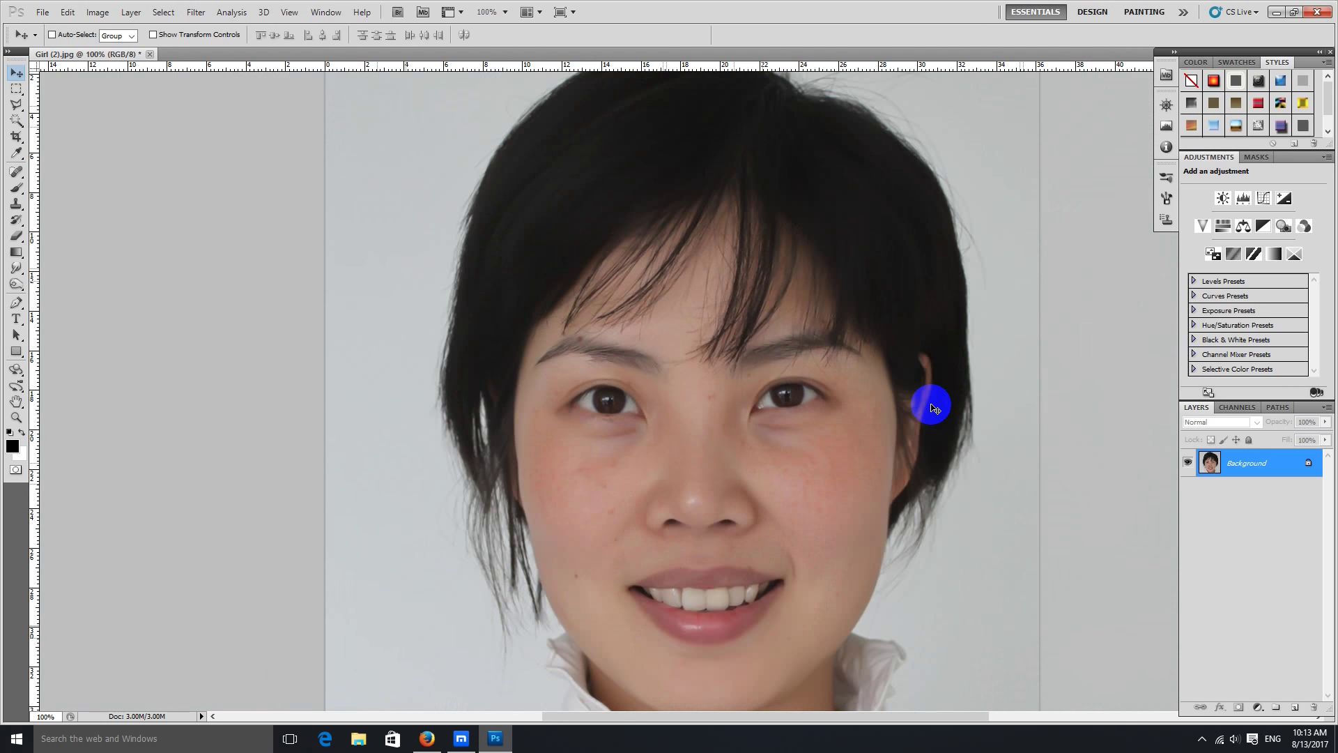
{"action": "key", "text": "ctrl+minus"}
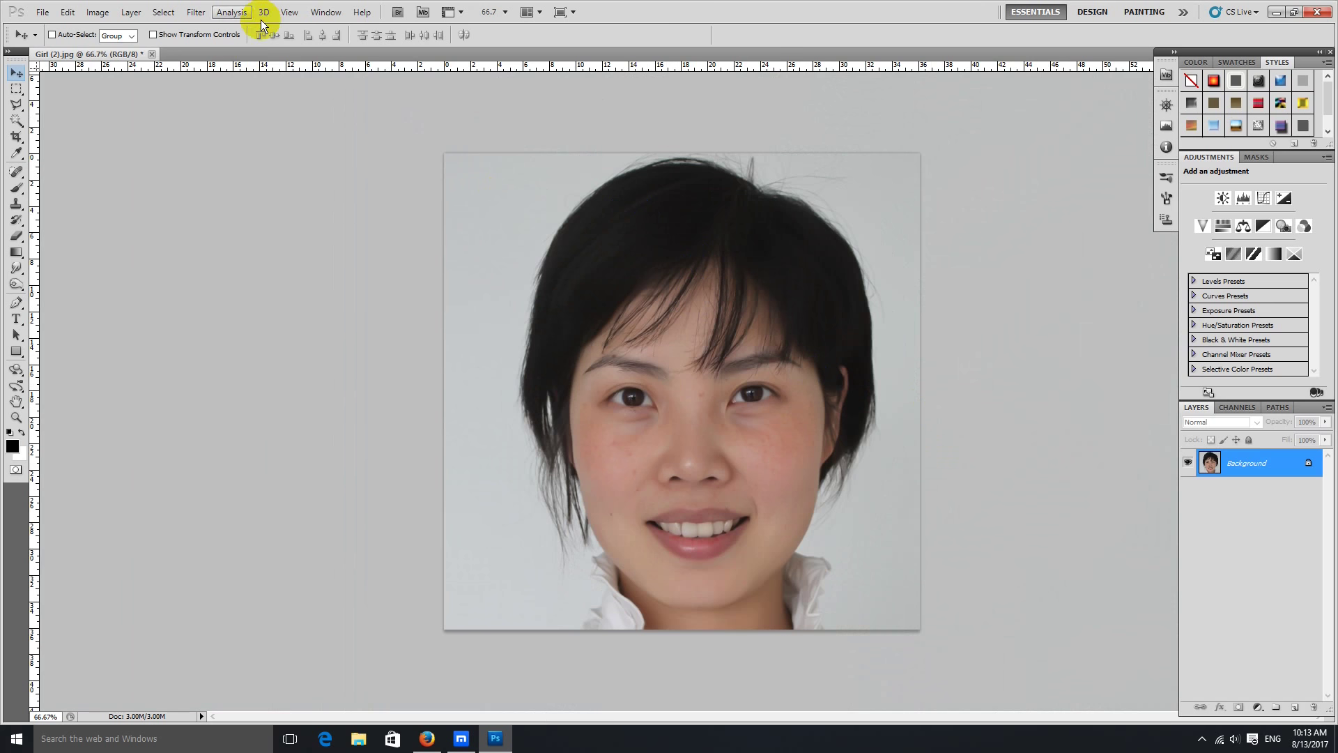
Step: Run the Frequency Separation action on the noise-reduced portrait up to its Gaussian Blur stage
{"action": "left_click", "coordinate": [333, 16]}
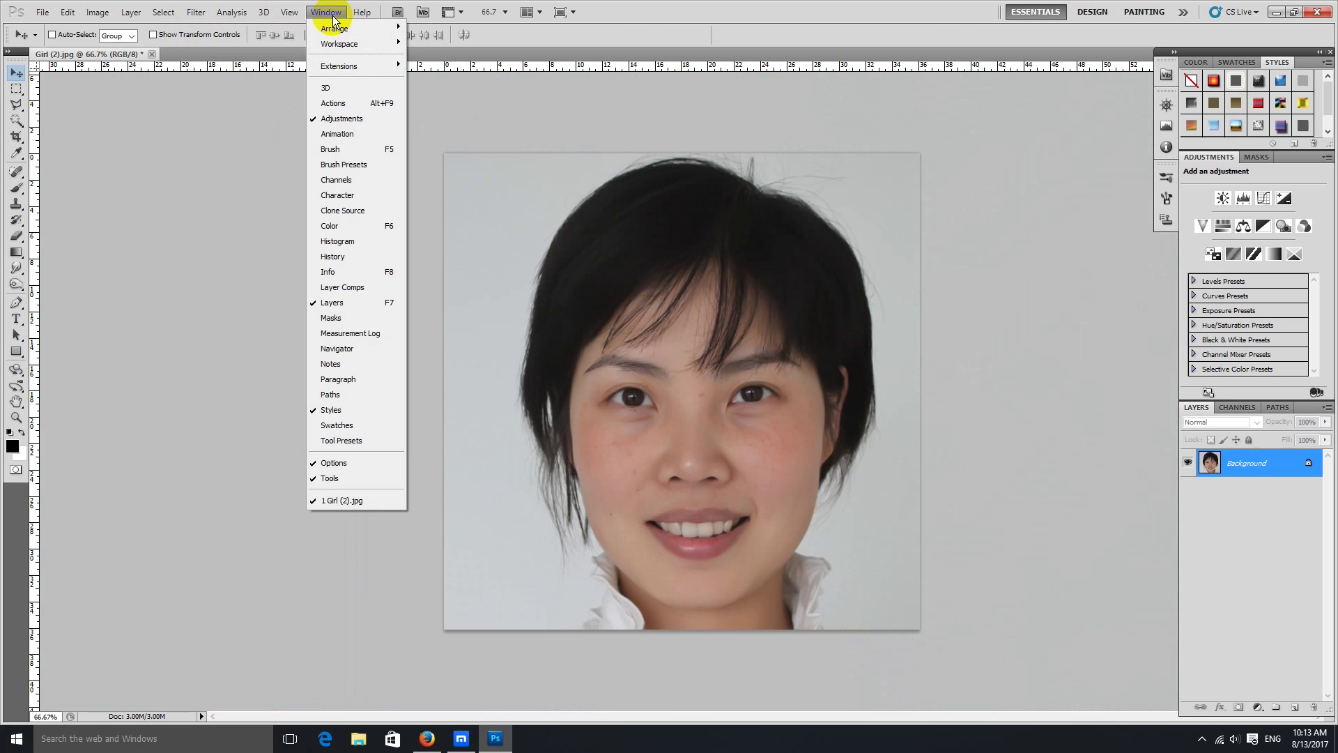
{"action": "left_click", "coordinate": [358, 103]}
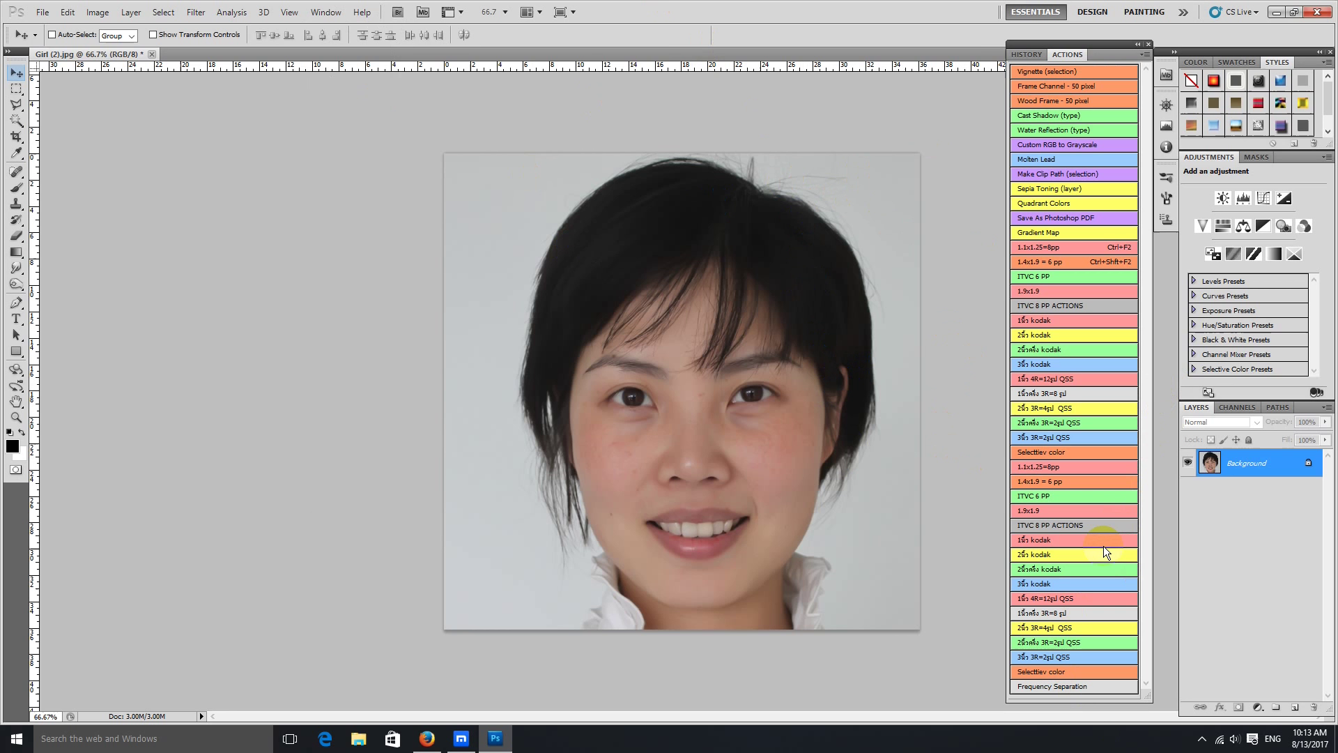
{"action": "left_click", "coordinate": [1072, 689]}
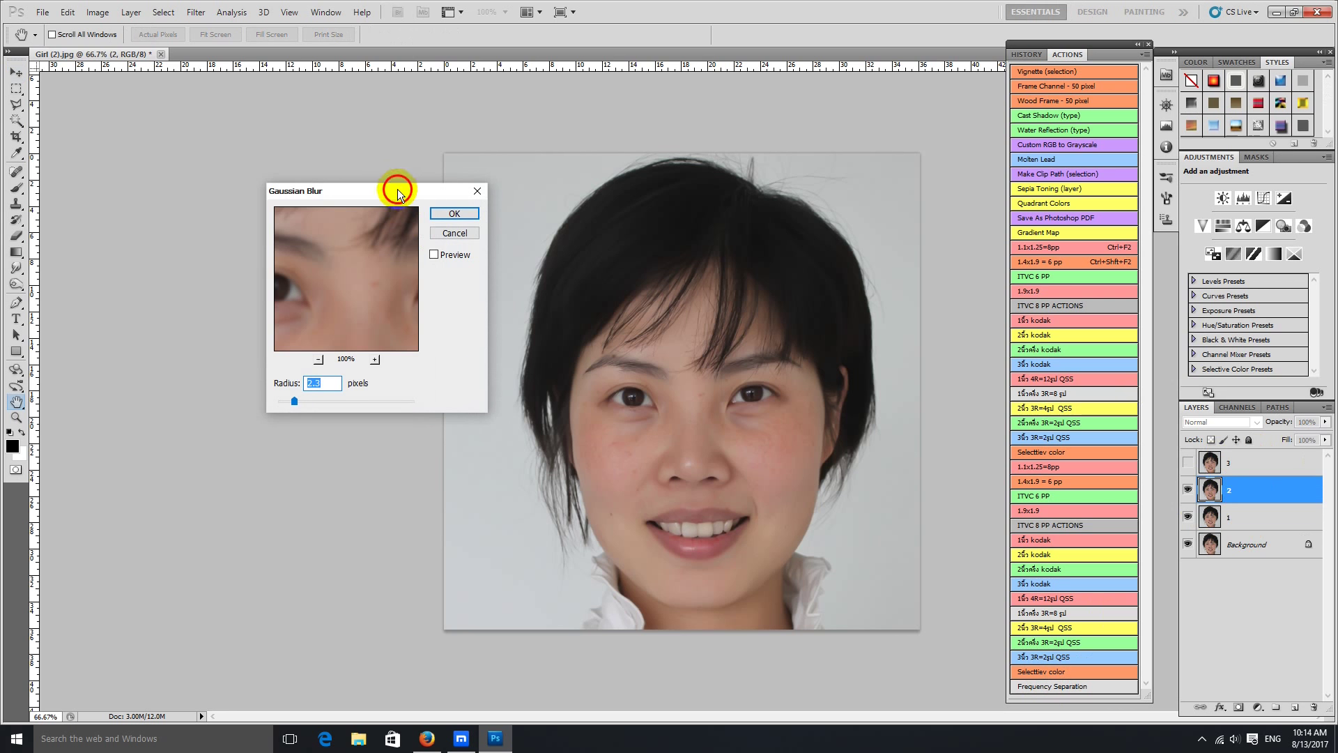
{"action": "left_click_drag", "start_coordinate": [397, 190], "coordinate": [373, 239]}
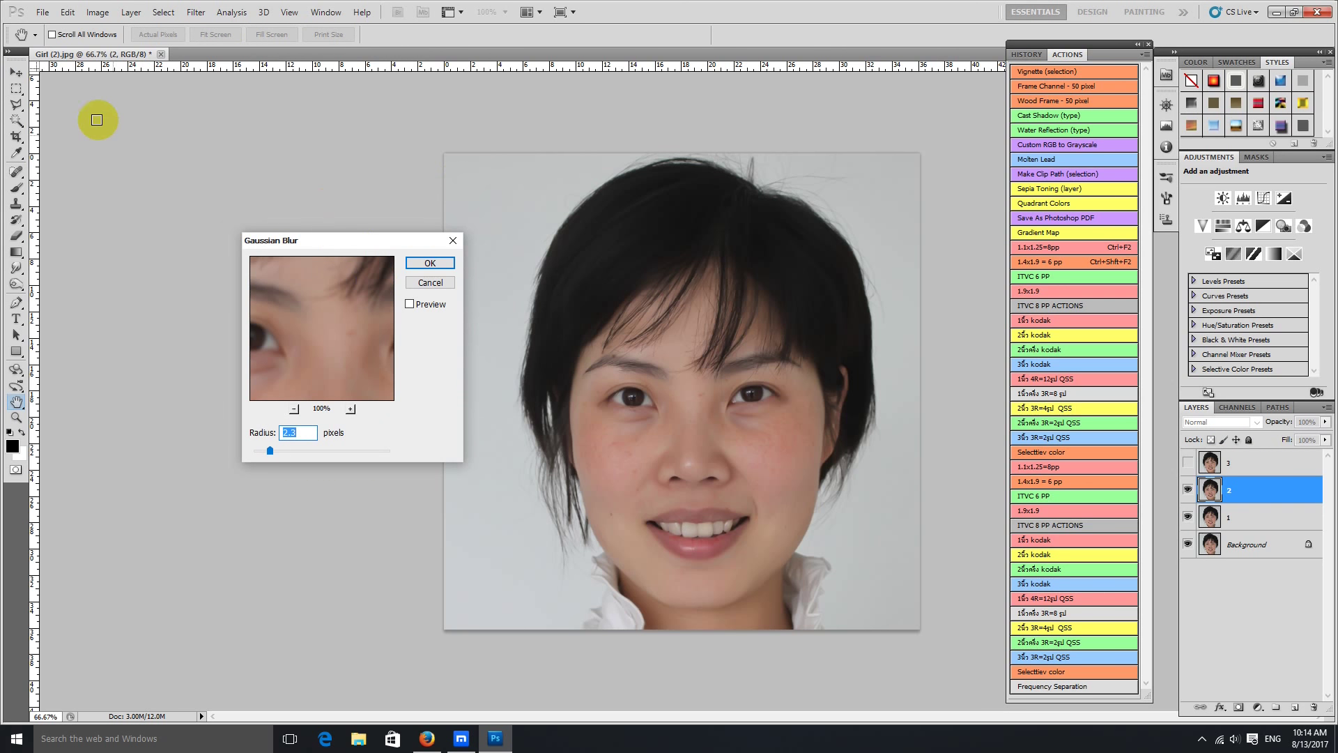
{"action": "left_click", "coordinate": [798, 465]}
{"action": "left_click", "coordinate": [700, 350]}
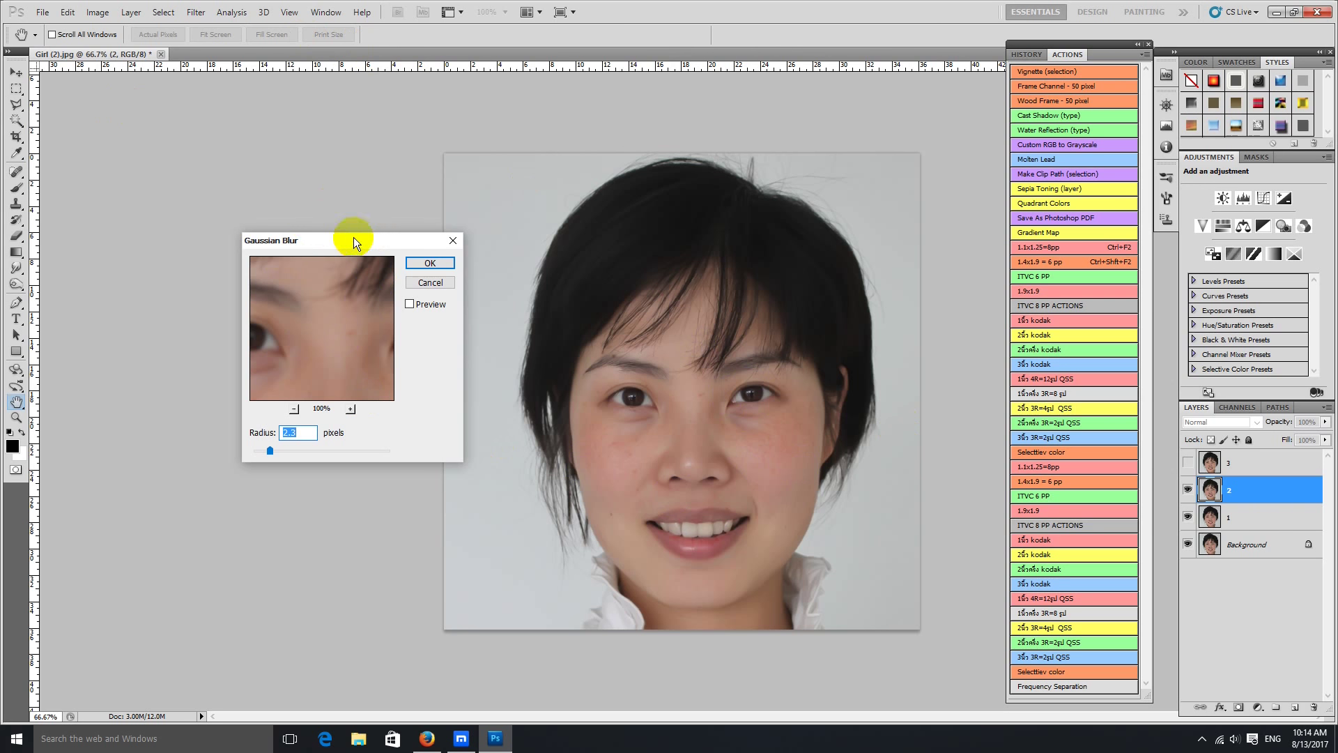
{"action": "left_click", "coordinate": [196, 12]}
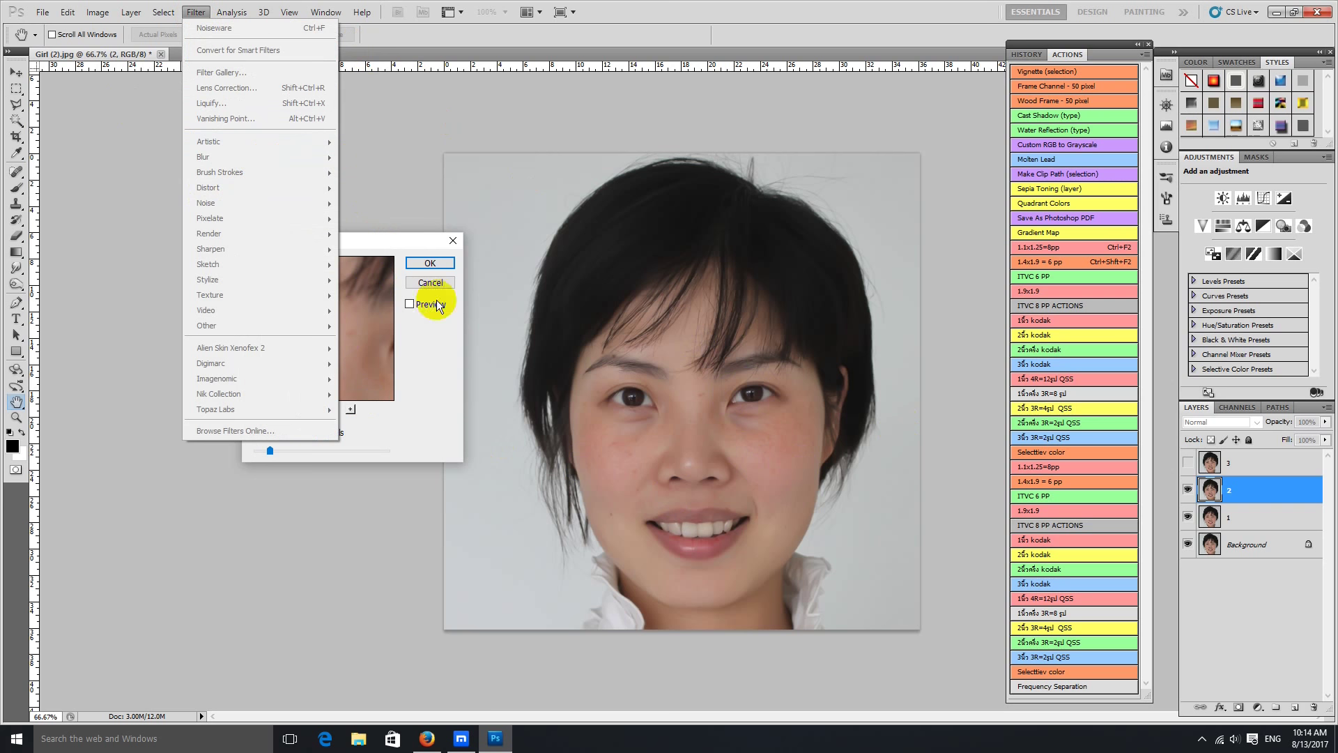
{"action": "left_click", "coordinate": [295, 396]}
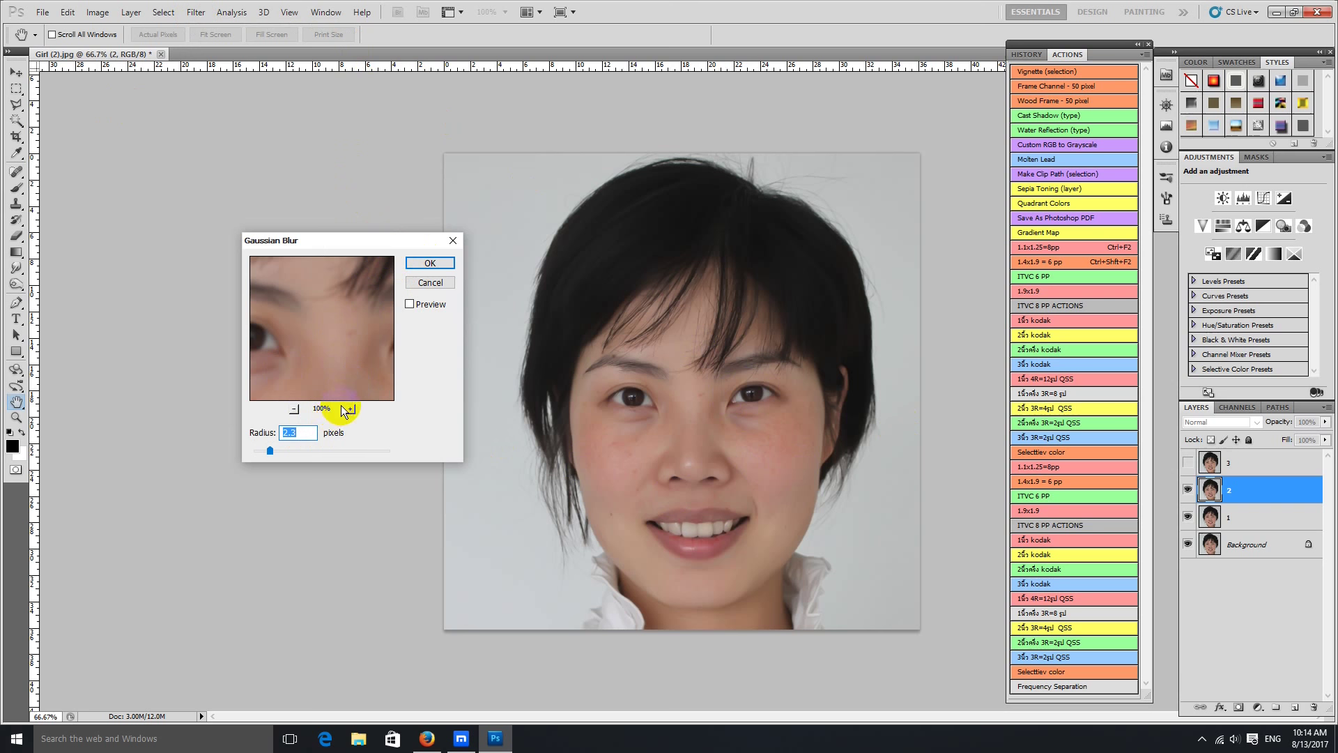
{"action": "left_click_drag", "start_coordinate": [373, 244], "coordinate": [392, 215]}
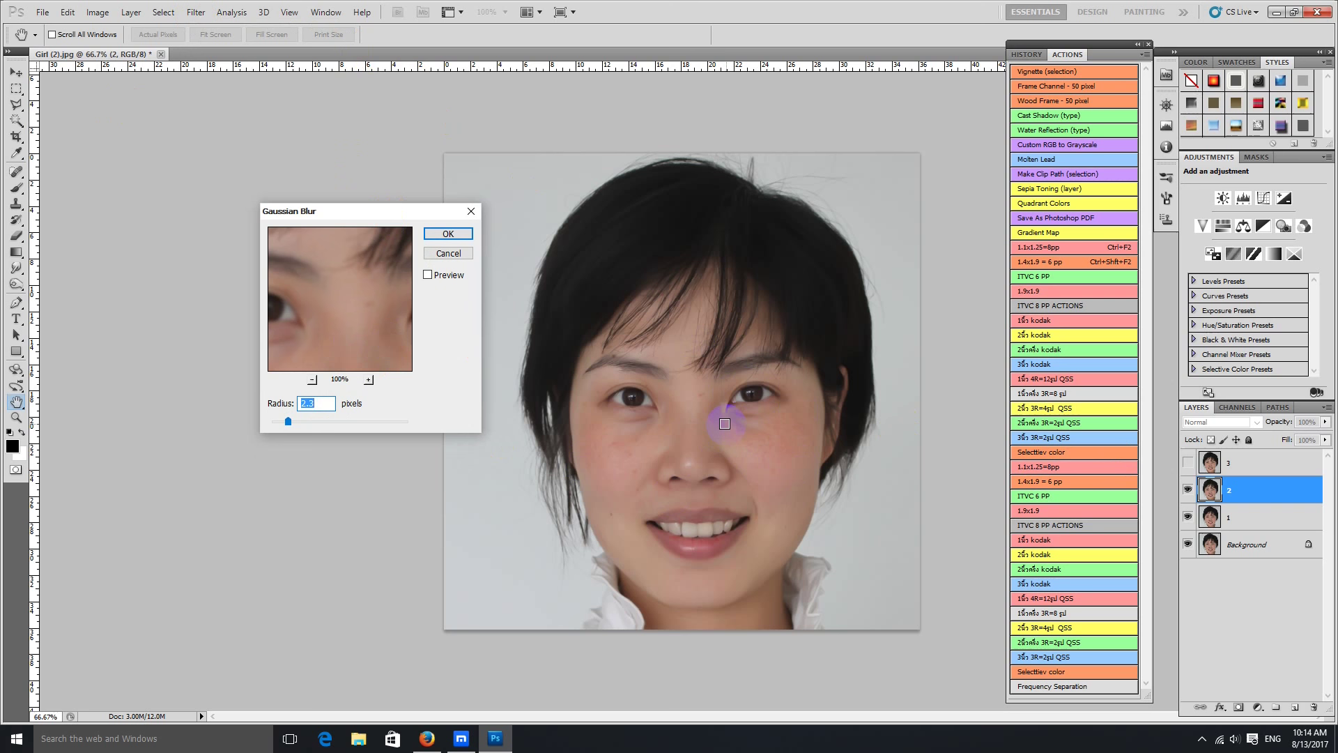
Step: Preview the Gaussian Blur at 25%, set its radius to 2.3 pixels, and apply it to layer 2
{"action": "left_click", "coordinate": [336, 299]}
{"action": "left_click", "coordinate": [311, 380]}
{"action": "left_click", "coordinate": [312, 380]}
{"action": "left_click", "coordinate": [311, 379]}
{"action": "left_click", "coordinate": [312, 380]}
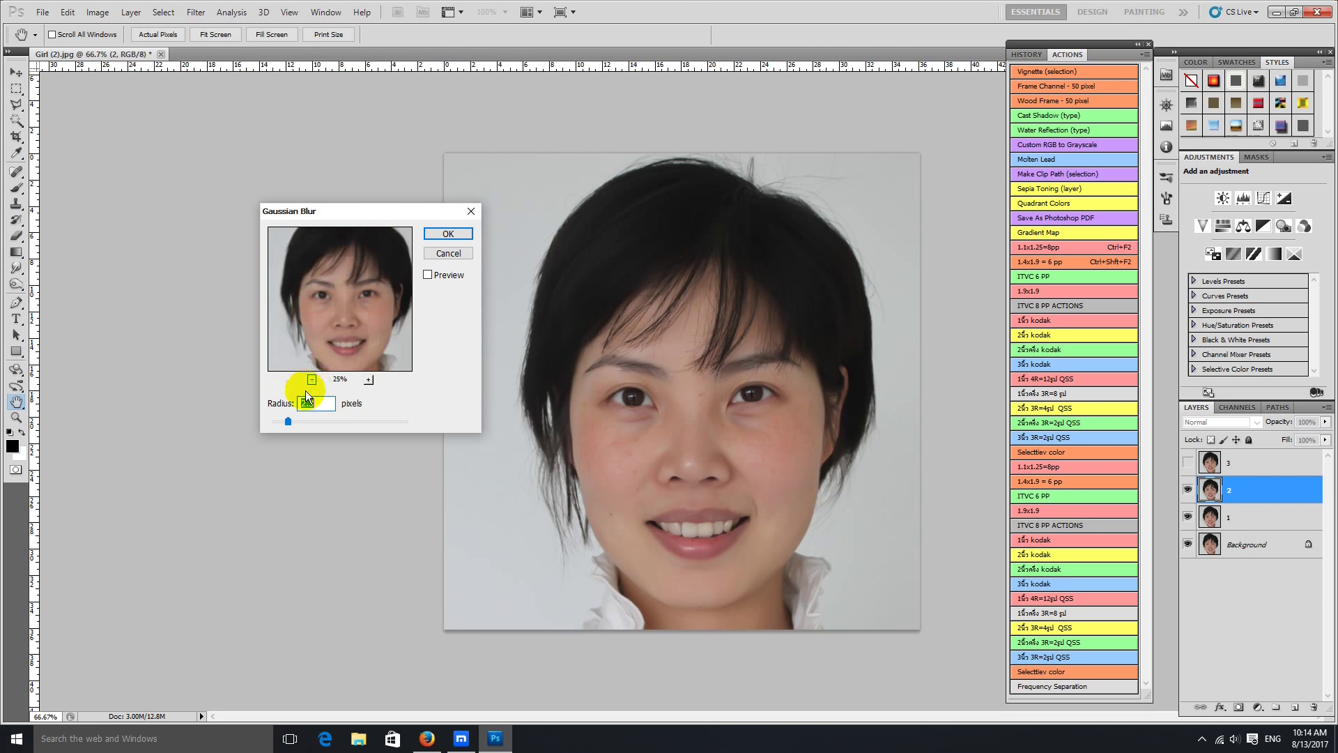
{"action": "left_click", "coordinate": [325, 404]}
{"action": "key", "text": "BackSpace"}
{"action": "type", "text": "4"}
{"action": "key", "text": "BackSpace"}
{"action": "type", "text": "6"}
{"action": "key", "text": "BackSpace"}
{"action": "type", "text": "3"}
{"action": "left_click", "coordinate": [449, 234]}
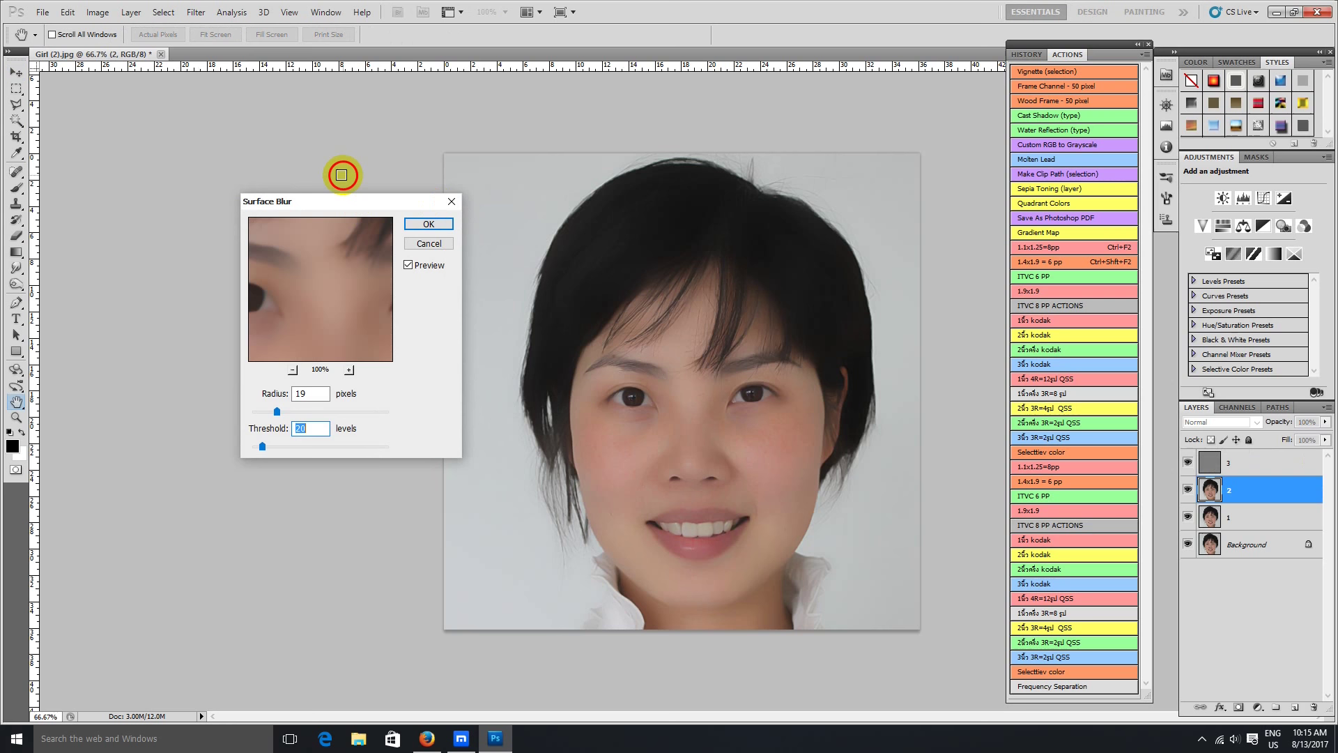
Step: Reduce the Surface Blur preview to 20% to view the whole portrait
{"action": "left_click_drag", "start_coordinate": [355, 190], "coordinate": [343, 158]}
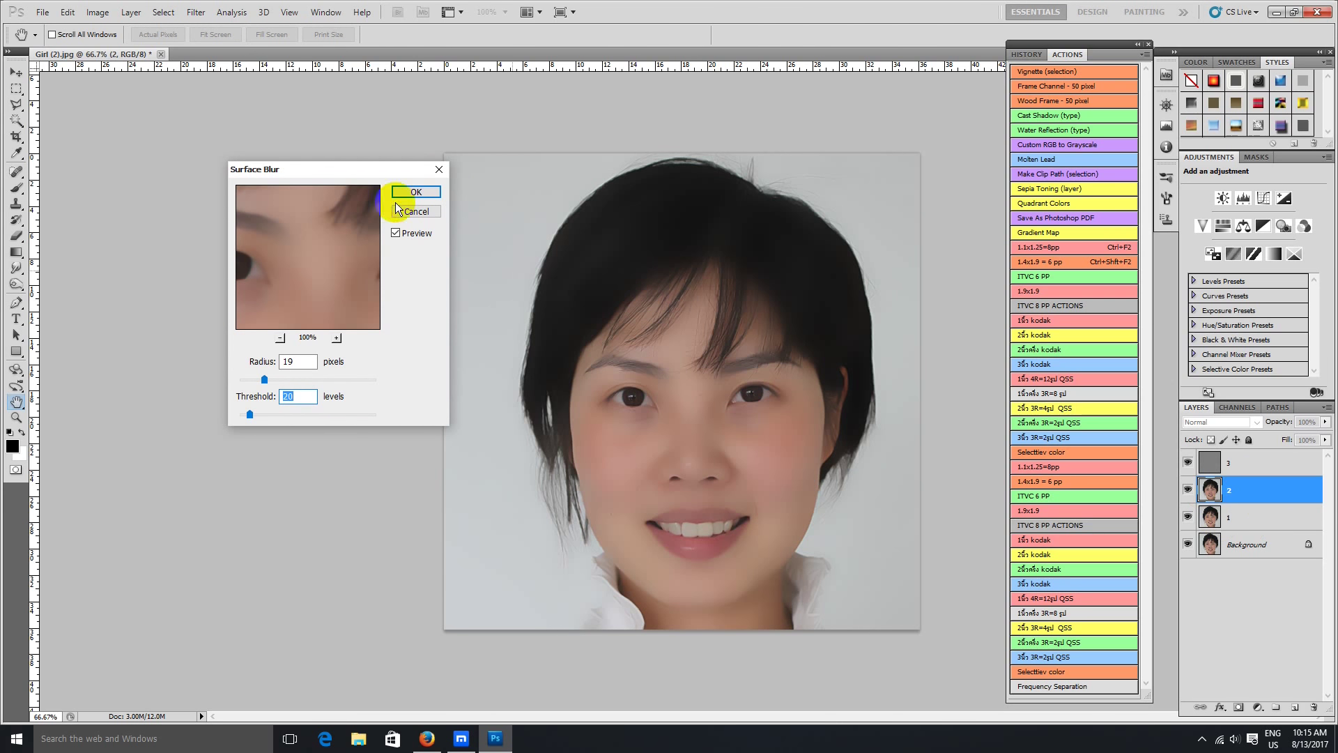
{"action": "left_click", "coordinate": [192, 19]}
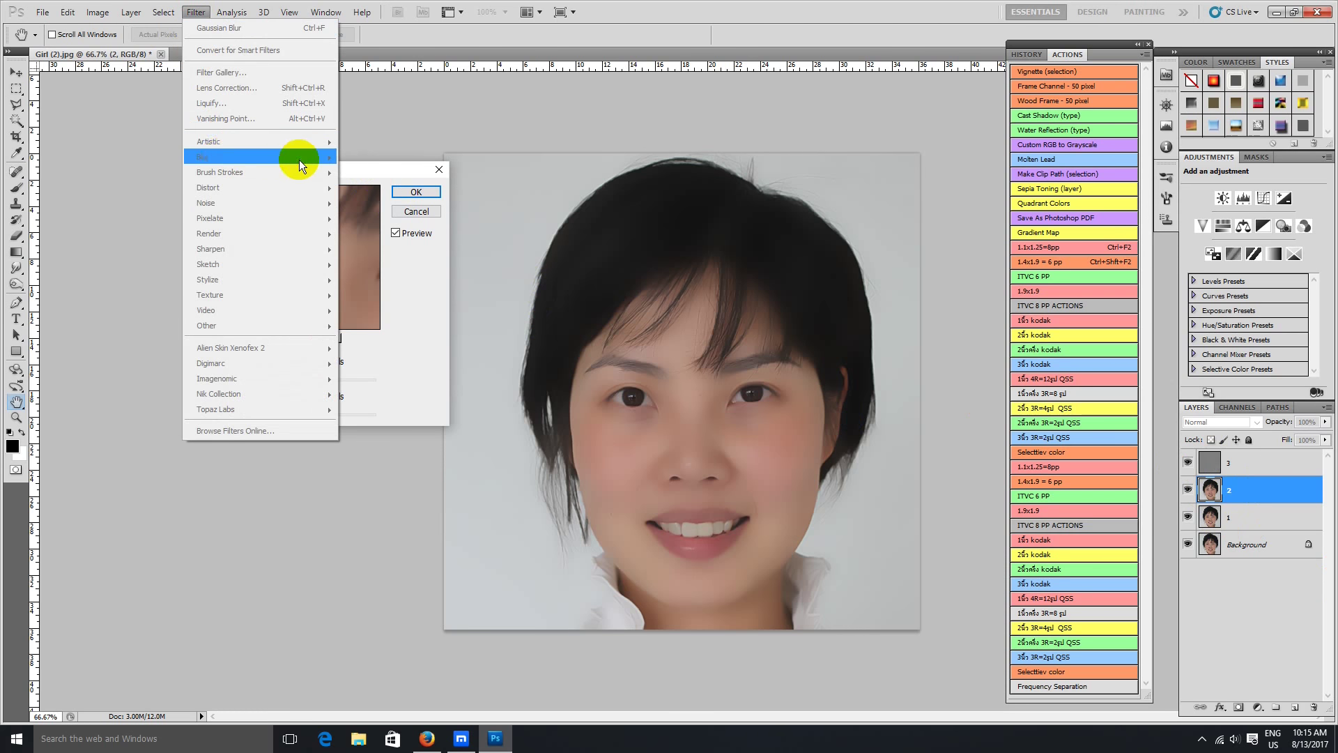
{"action": "left_click", "coordinate": [434, 81]}
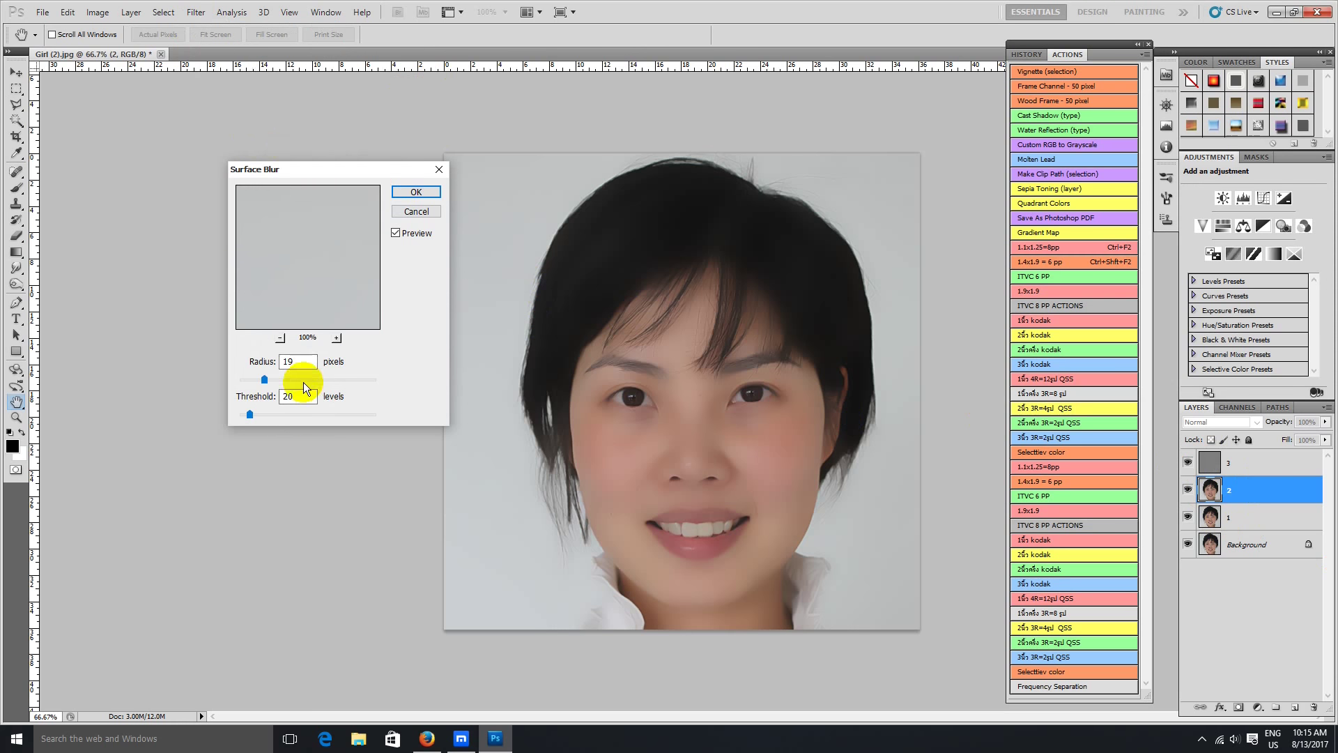
{"action": "left_click", "coordinate": [280, 337]}
{"action": "left_click", "coordinate": [280, 338]}
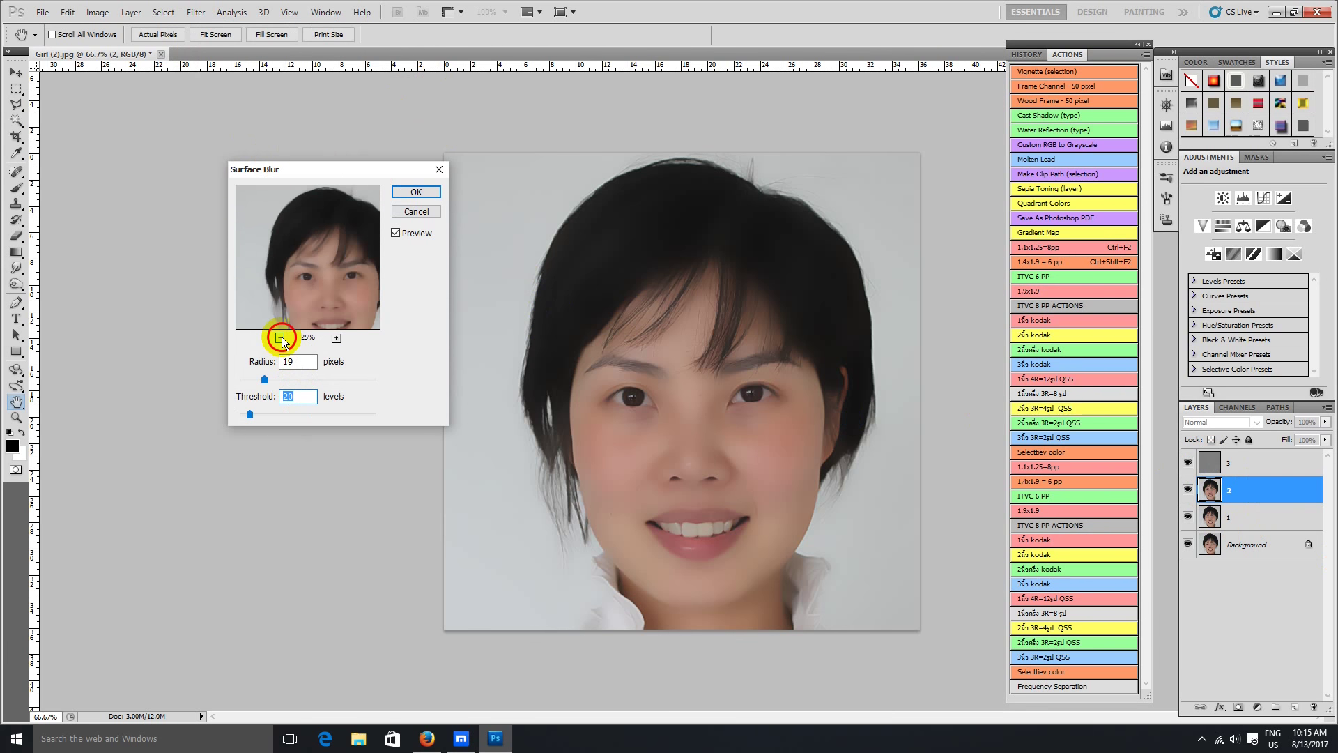
{"action": "left_click", "coordinate": [281, 338]}
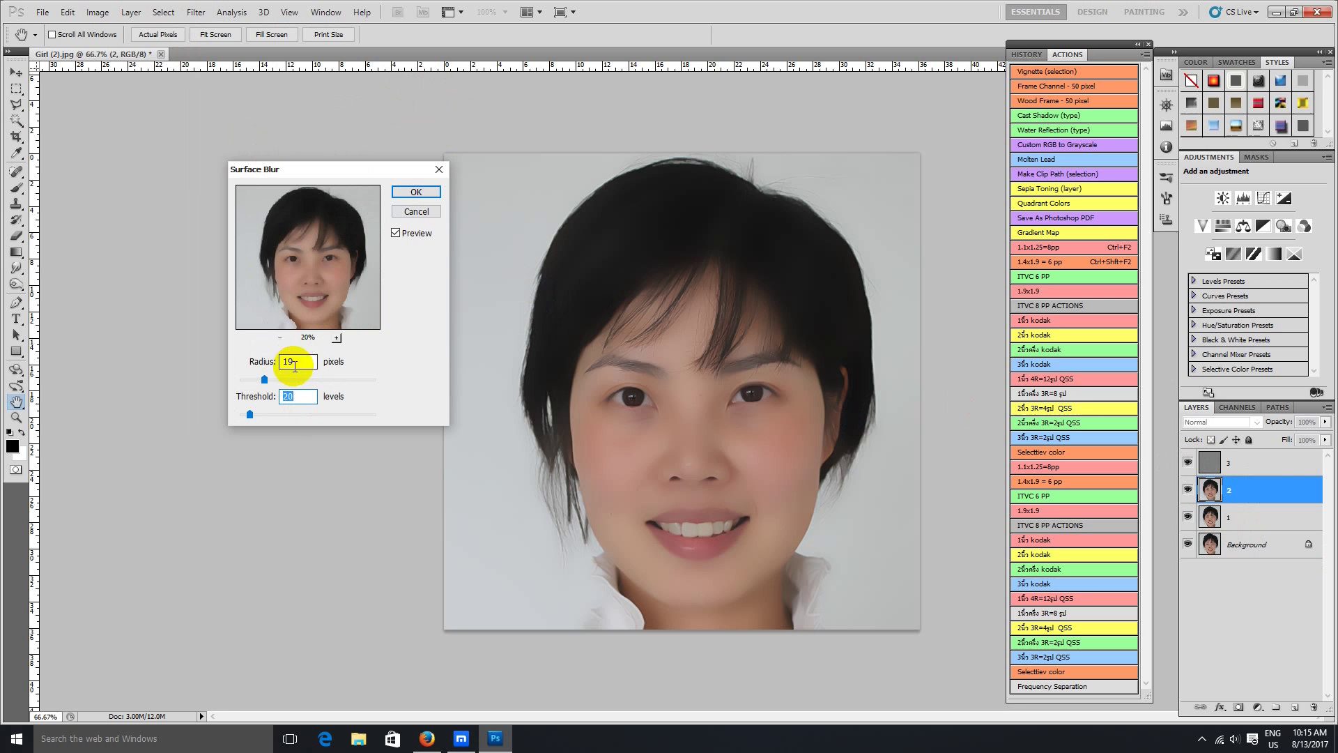
Step: Try Surface Blur radii of 23 and 19 pixels, comparing the portrait with the preview off and on
{"action": "left_click", "coordinate": [302, 397]}
{"action": "mouse_move", "coordinate": [264, 380]}
{"action": "left_mouse_down"}
{"action": "mouse_move", "coordinate": [302, 383]}
{"action": "mouse_move", "coordinate": [240, 377]}
{"action": "mouse_move", "coordinate": [384, 388]}
{"action": "mouse_move", "coordinate": [265, 383]}
{"action": "left_mouse_up"}
{"action": "double_click", "coordinate": [300, 391]}
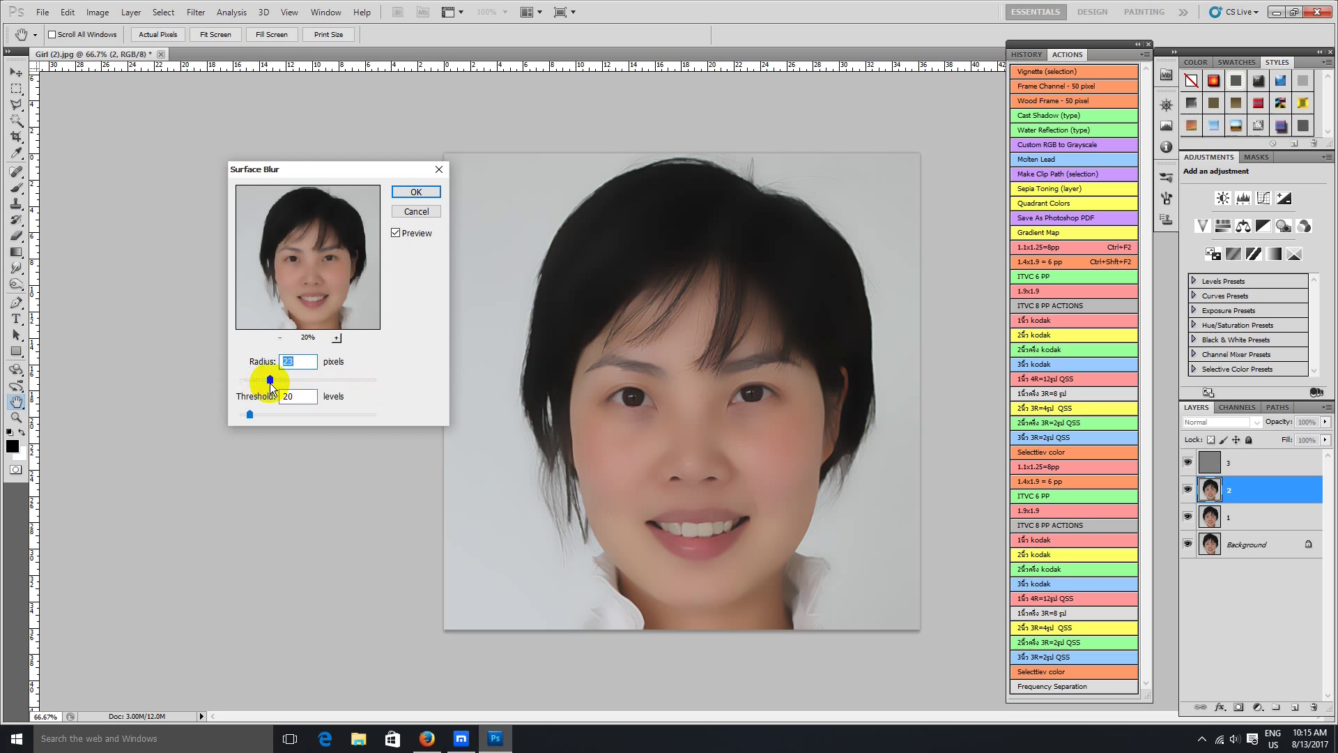
{"action": "left_click", "coordinate": [307, 361]}
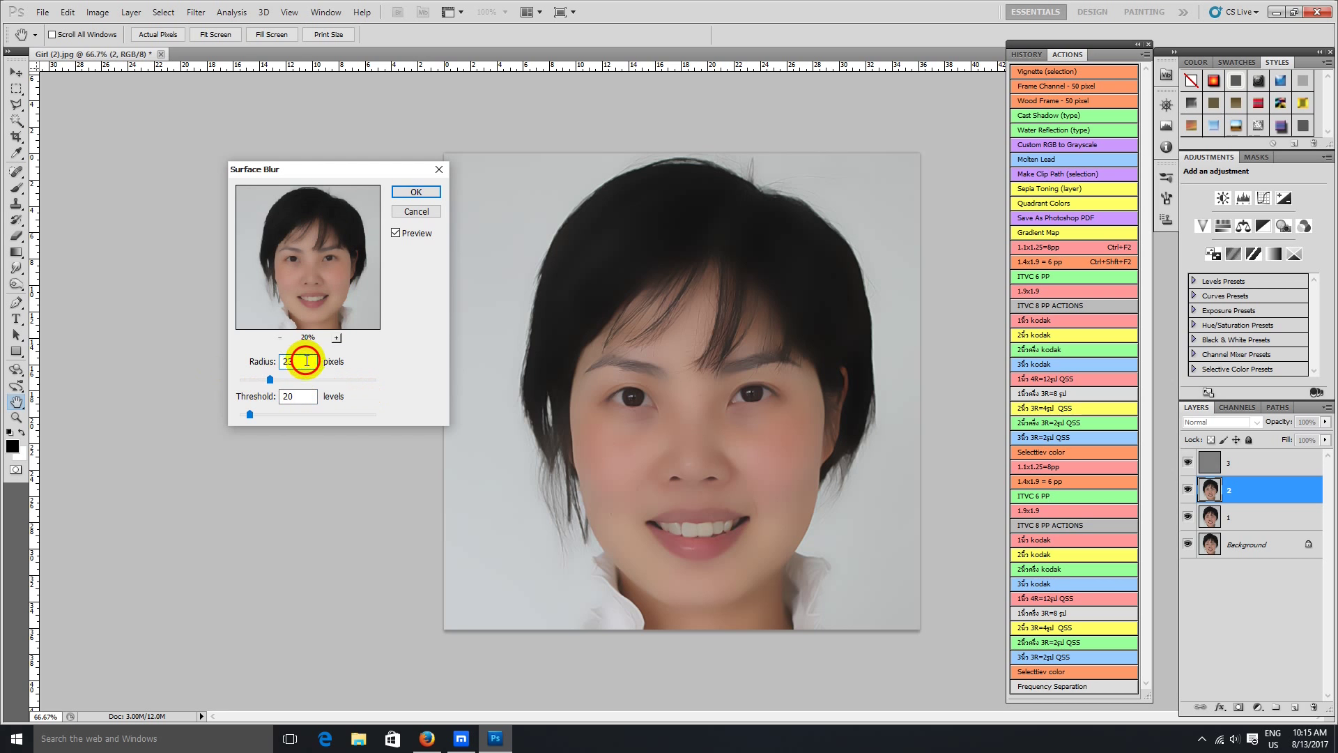
{"action": "key", "text": "BackSpace"}
{"action": "key", "text": "BackSpace"}
{"action": "type", "text": "19"}
{"action": "left_click", "coordinate": [370, 261]}
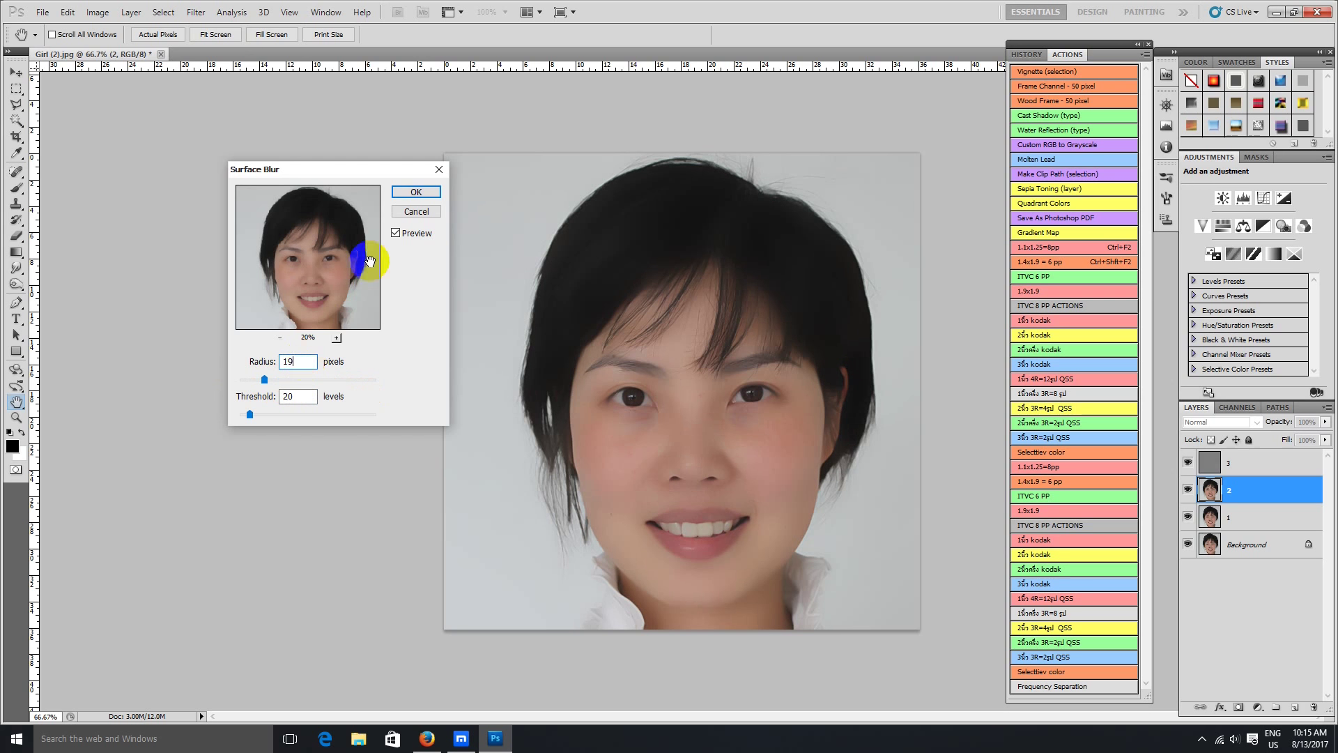
{"action": "left_click", "coordinate": [395, 232]}
{"action": "left_click", "coordinate": [395, 233]}
{"action": "left_click", "coordinate": [381, 244]}
Step: Try Surface Blur radii of 20, 21 and 19 pixels on layer 2
{"action": "left_click", "coordinate": [305, 360]}
{"action": "key", "text": "BackSpace"}
{"action": "key", "text": "BackSpace"}
{"action": "type", "text": "20"}
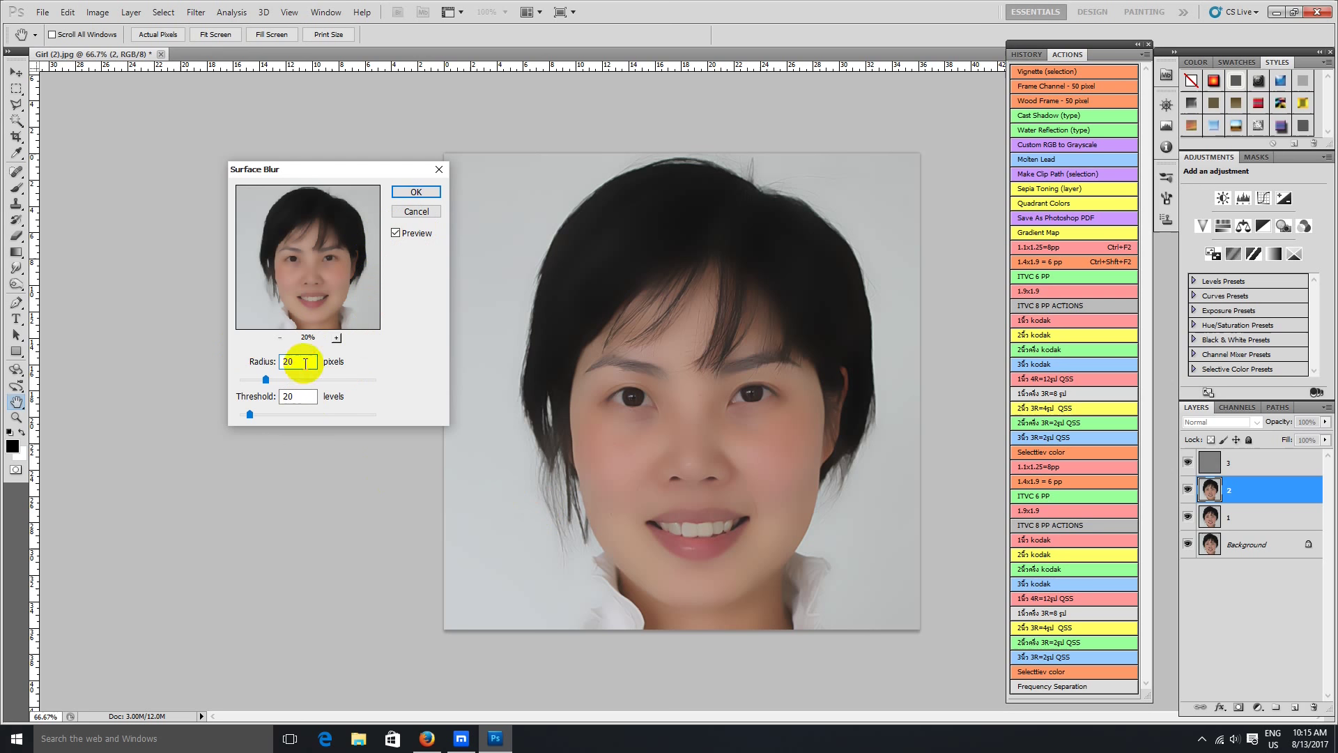
{"action": "key", "text": "BackSpace"}
{"action": "type", "text": "19"}
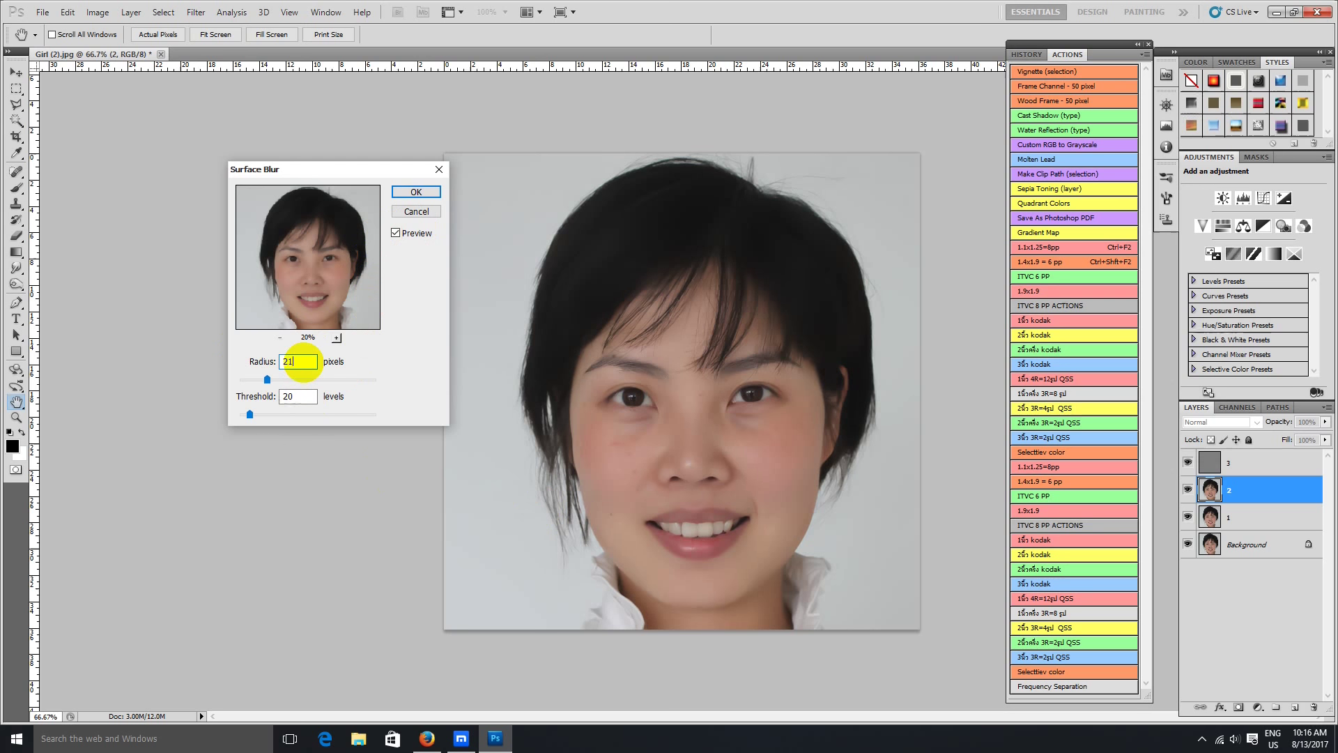
{"action": "key", "text": "BackSpace"}
{"action": "key", "text": "BackSpace"}
{"action": "key", "text": "BackSpace"}
{"action": "type", "text": "19"}
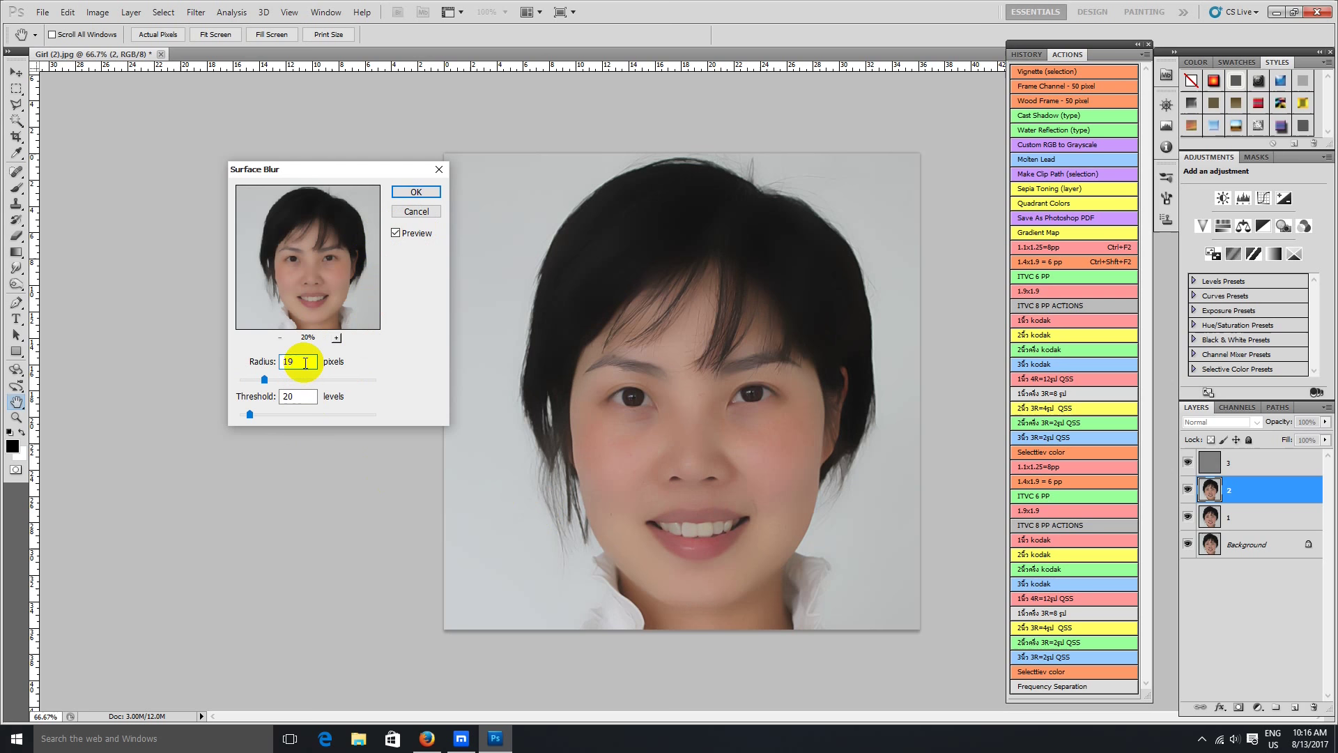
Step: Apply Surface Blur to layer 2 with a radius of 20 pixels and a threshold of 20 levels
{"action": "key", "text": "BackSpace"}
{"action": "key", "text": "BackSpace"}
{"action": "type", "text": "20"}
{"action": "left_click", "coordinate": [416, 189]}
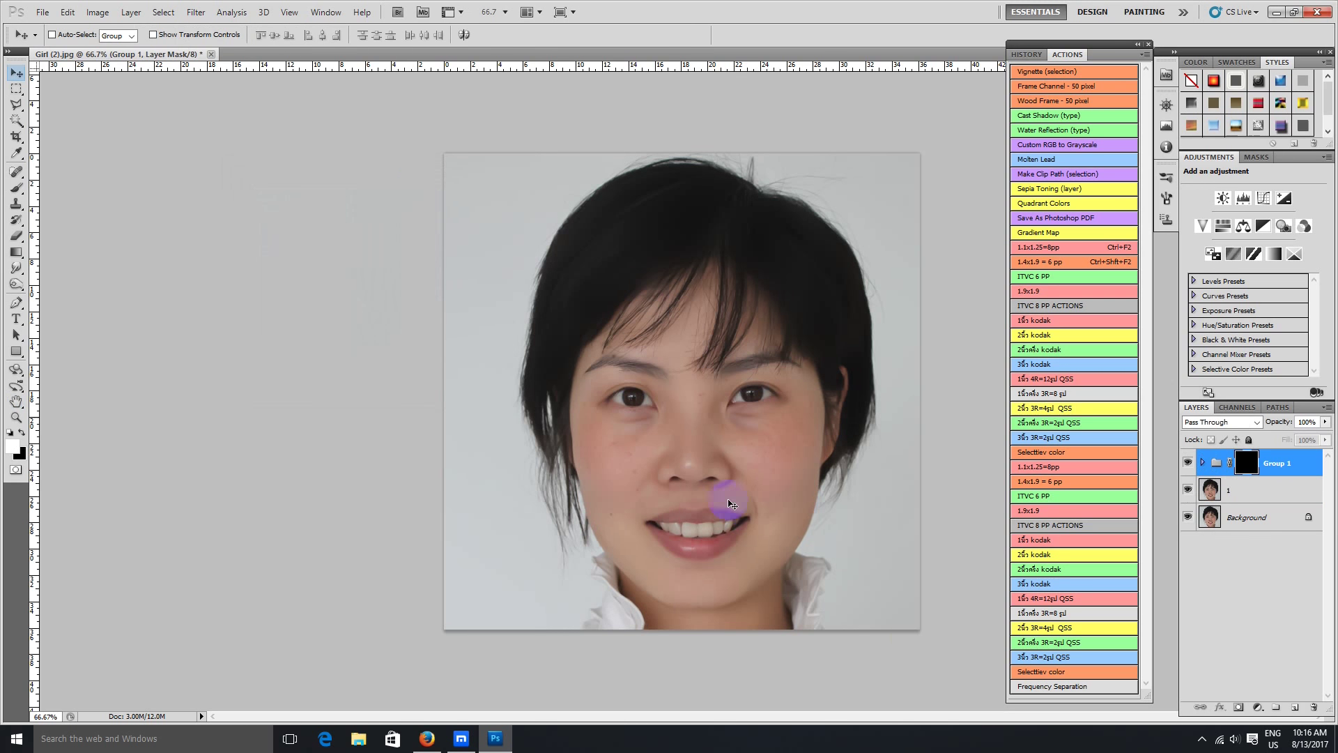
Step: Disable the black layer mask on Group 1 and view the smoothed face at 100%
{"action": "left_click_drag", "start_coordinate": [1196, 463], "coordinate": [1200, 555]}
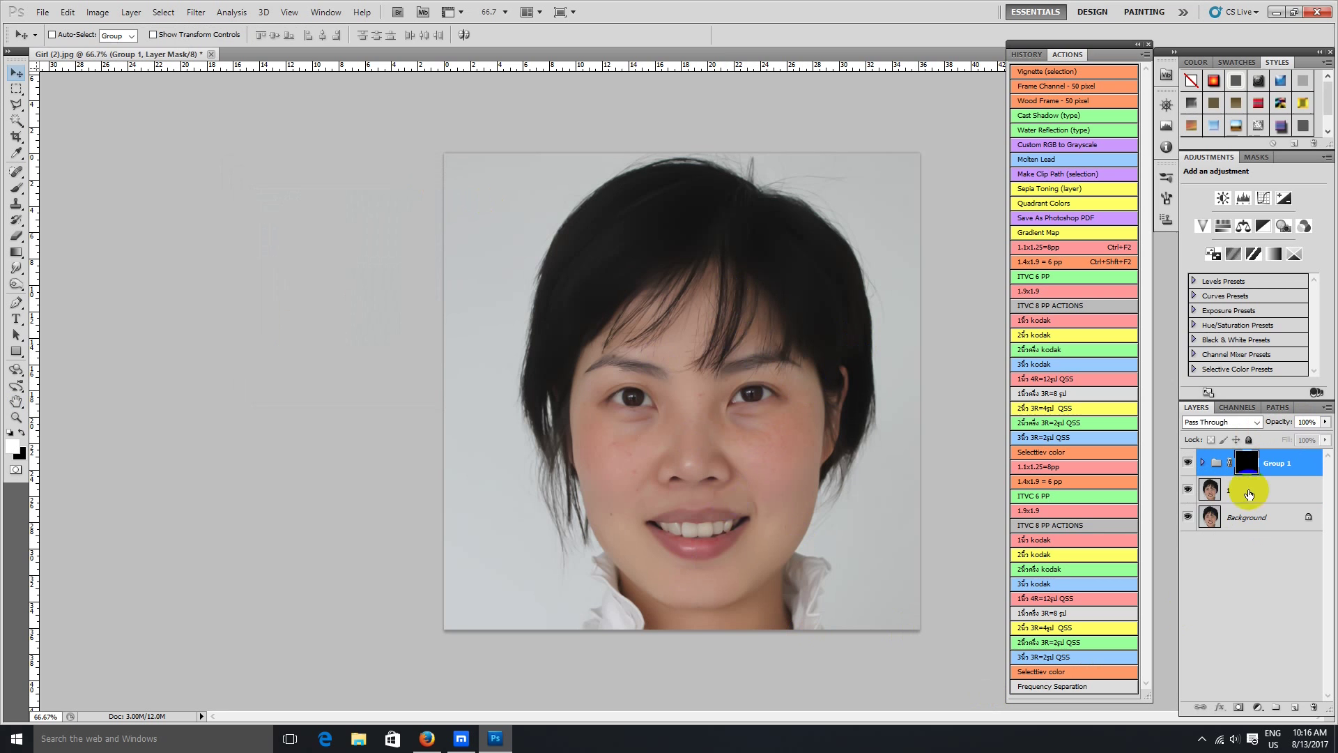
{"action": "left_click_drag", "start_coordinate": [1248, 497], "coordinate": [1249, 476]}
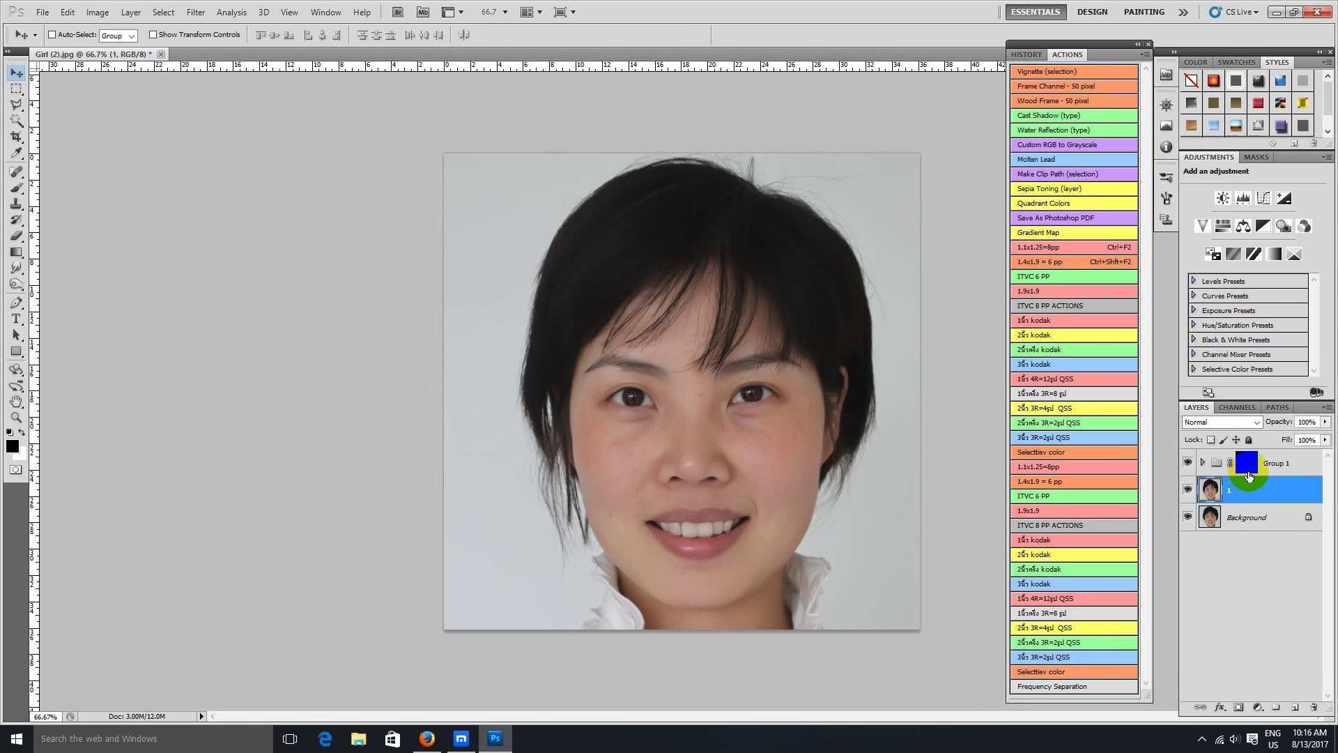
{"action": "left_click", "coordinate": [1247, 474]}
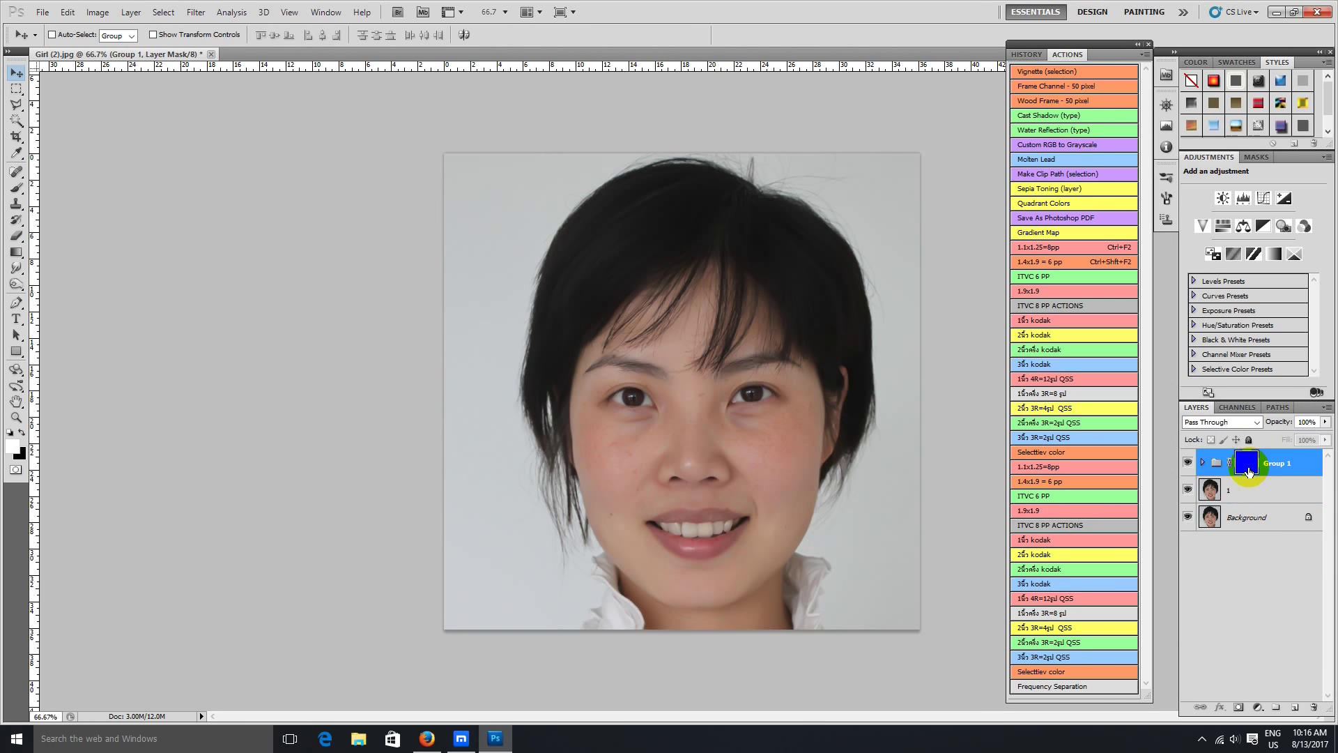
{"action": "right_click", "coordinate": [1248, 472]}
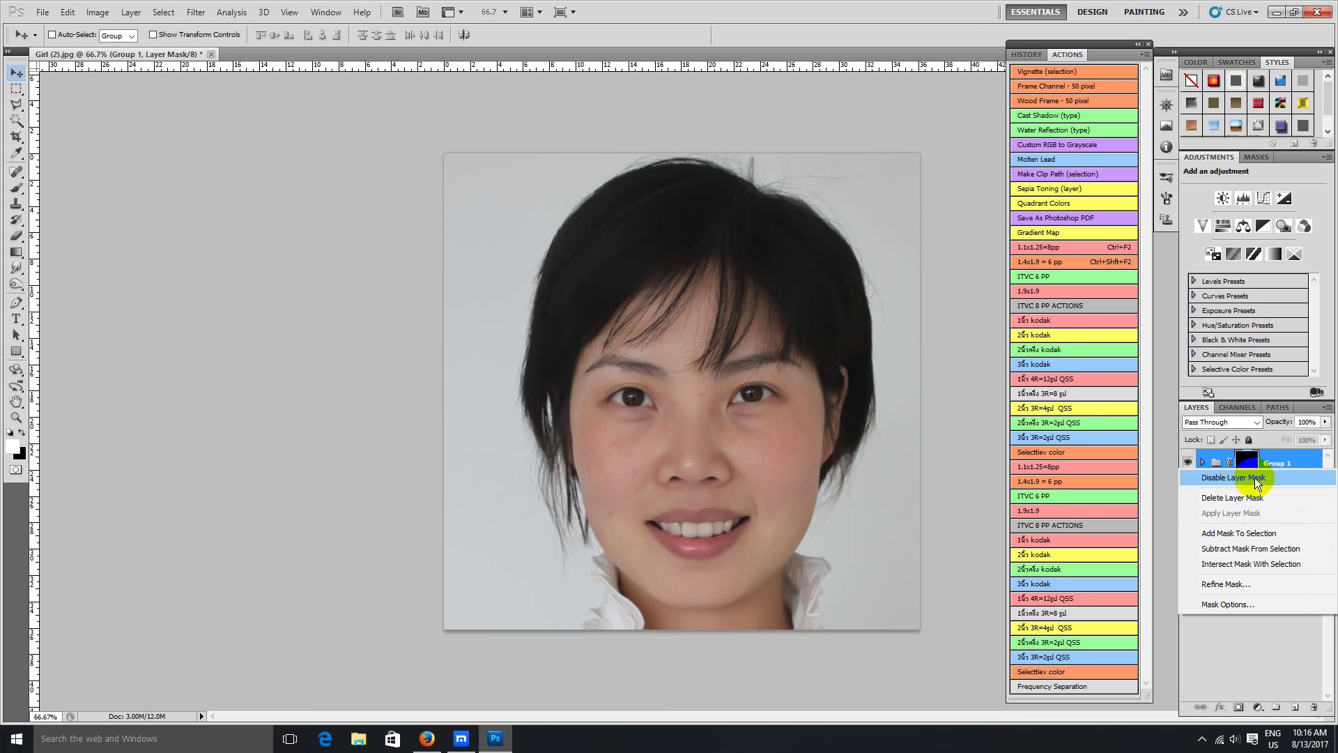
{"action": "left_click", "coordinate": [1254, 478]}
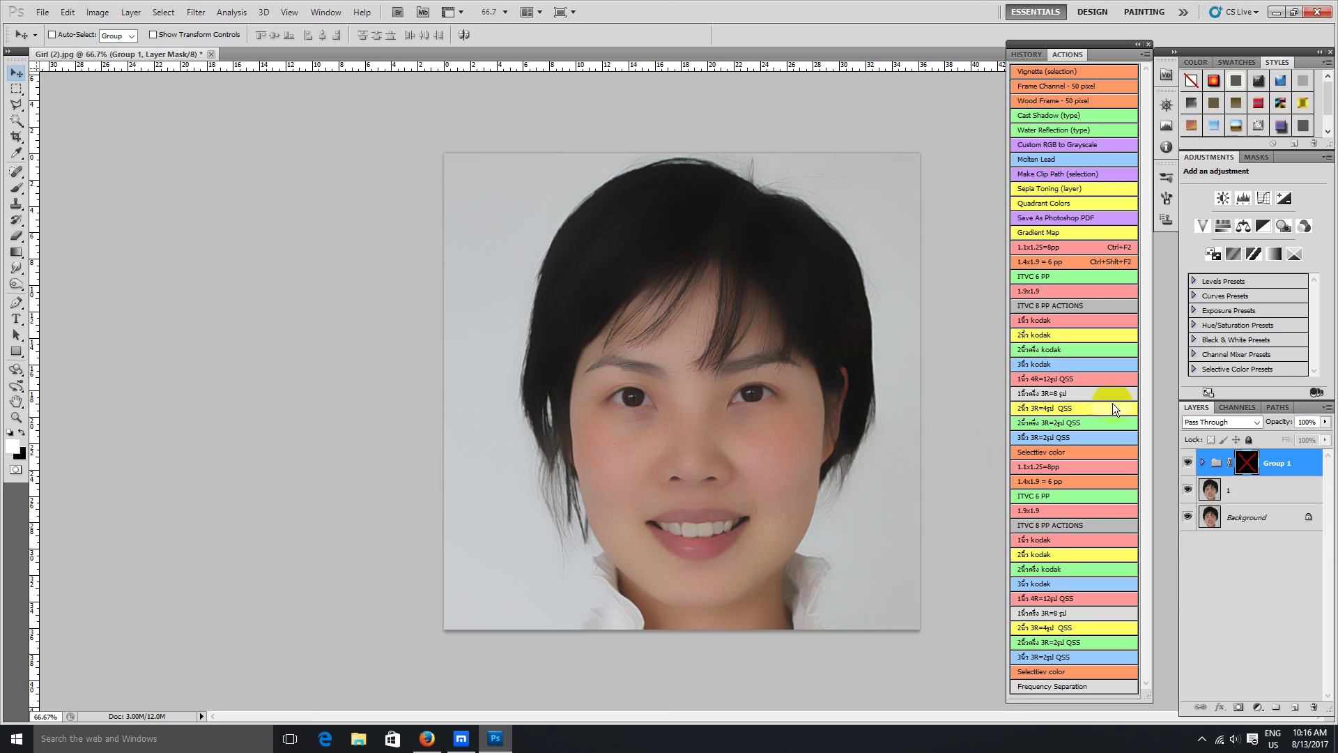
{"action": "key", "text": "ctrl+plus"}
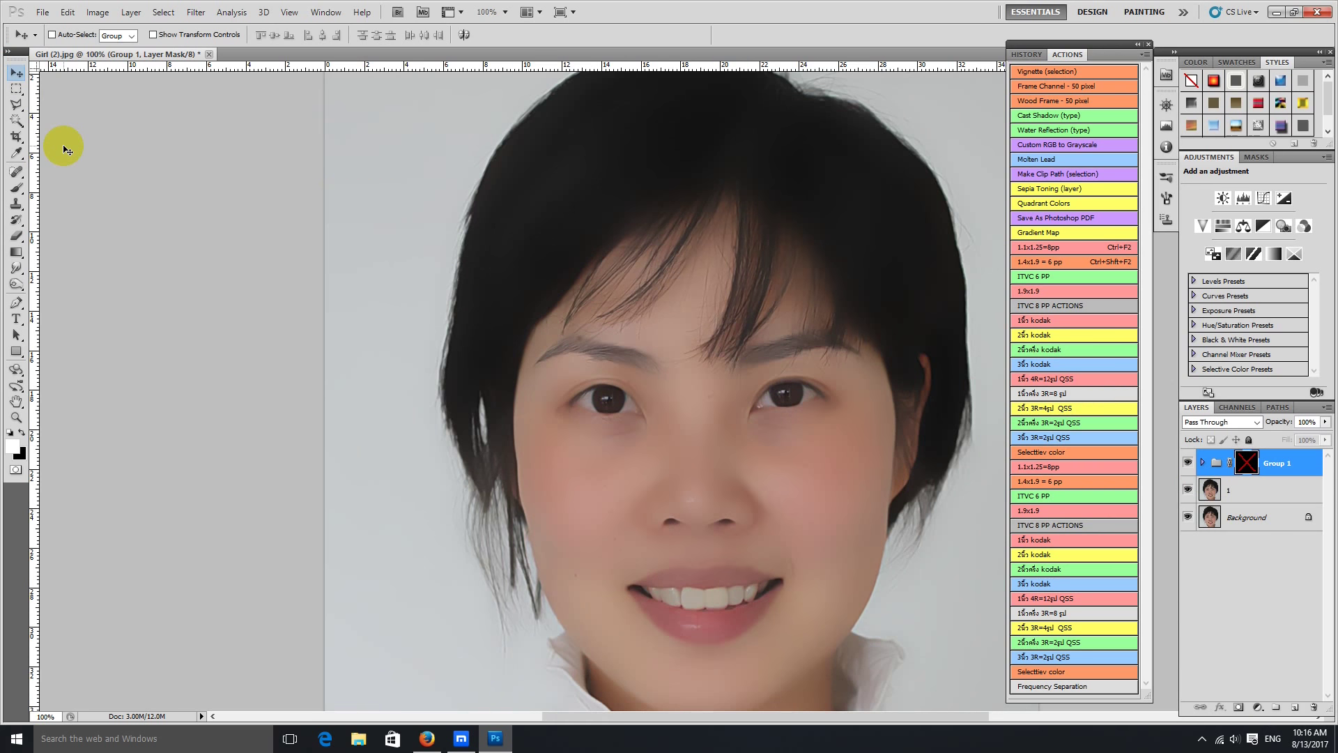
Step: Save a JPEG copy of the retouched portrait to the Desktop under the file name 1
{"action": "key", "text": "ctrl+shift+s"}
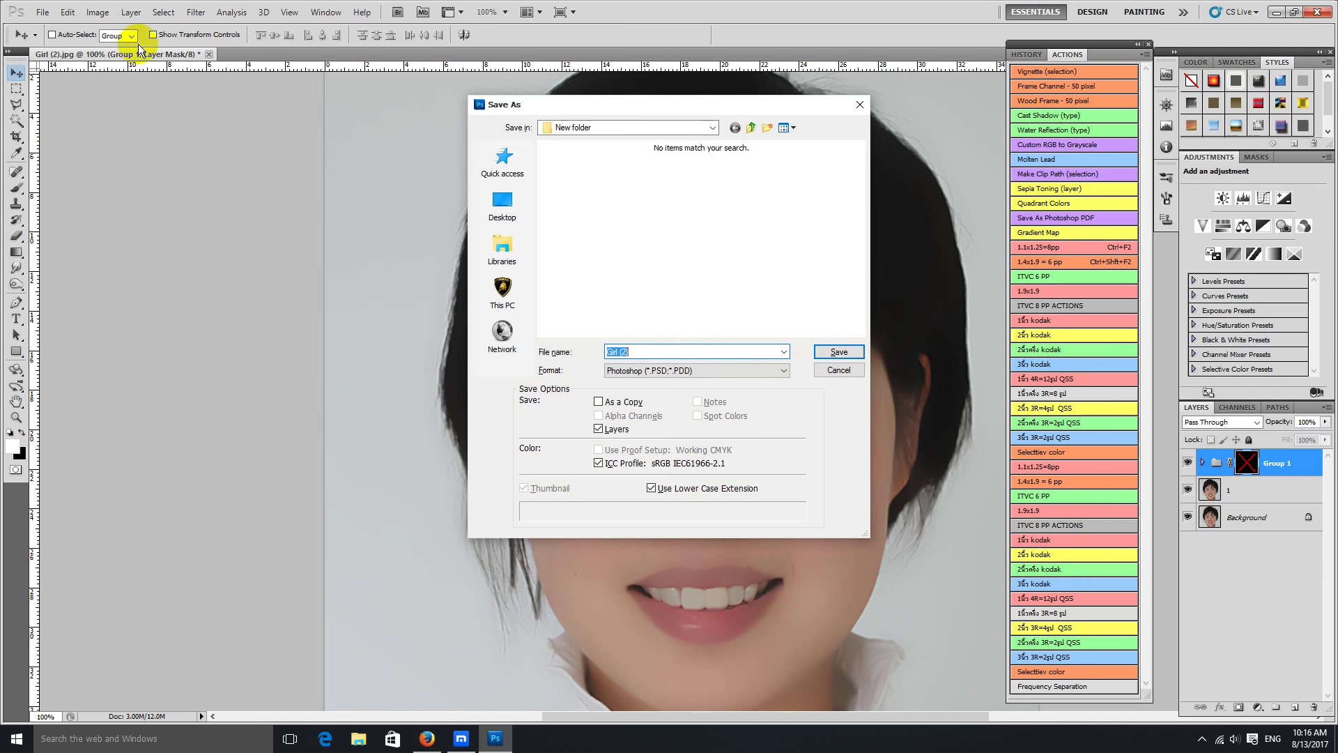
{"action": "left_click", "coordinate": [501, 201]}
{"action": "left_click", "coordinate": [783, 370]}
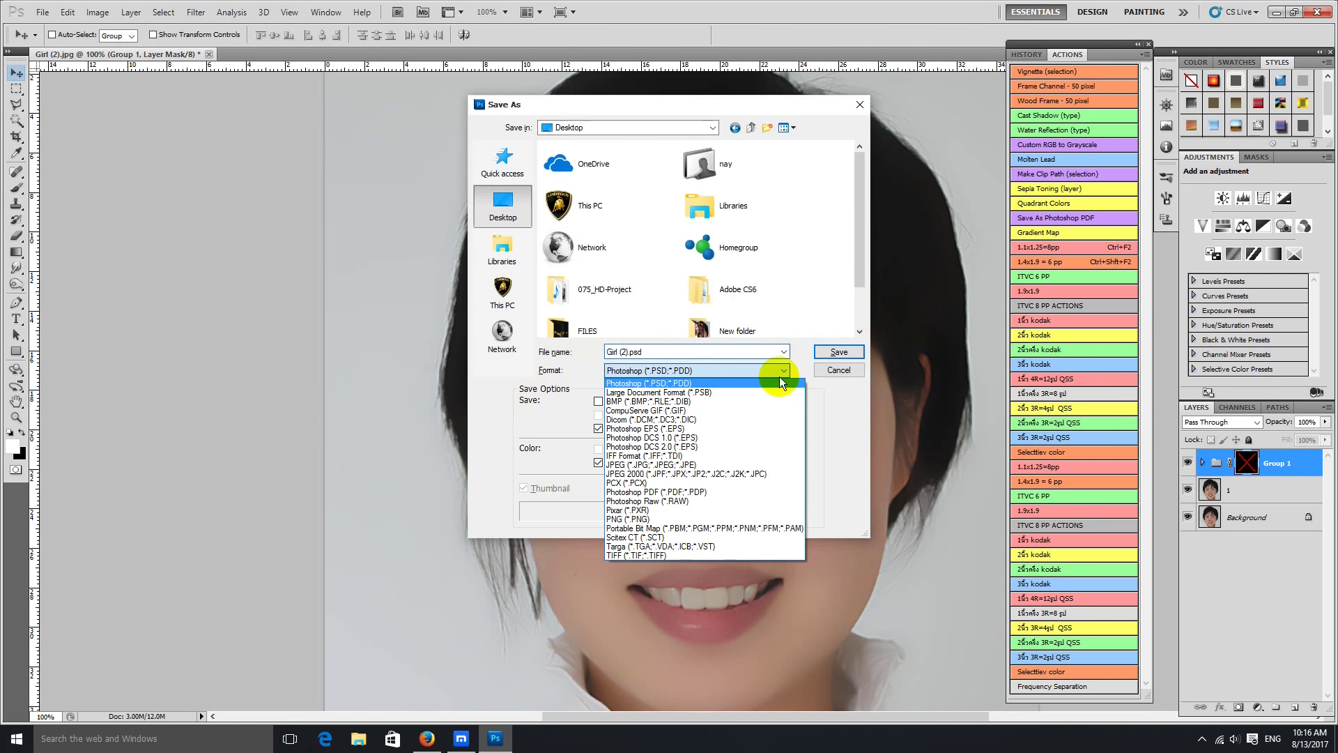
{"action": "left_click", "coordinate": [633, 465]}
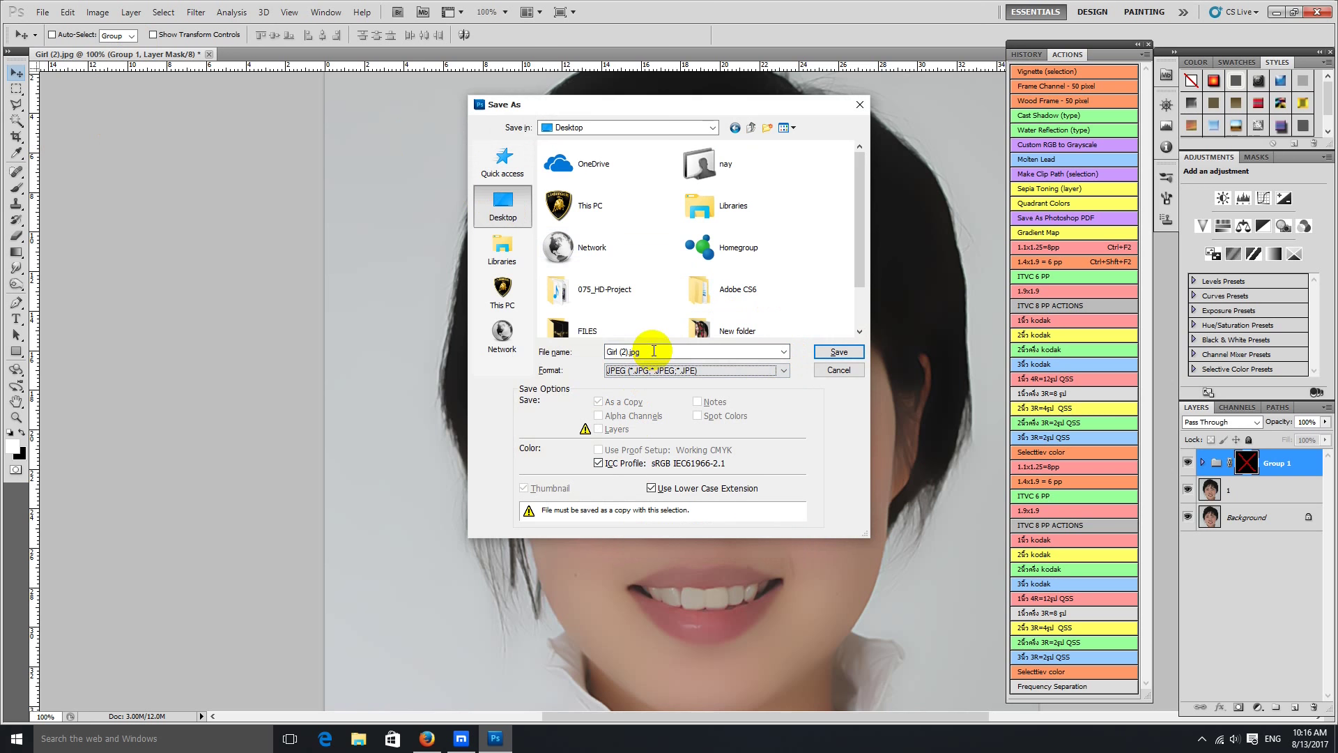
{"action": "left_click", "coordinate": [654, 352]}
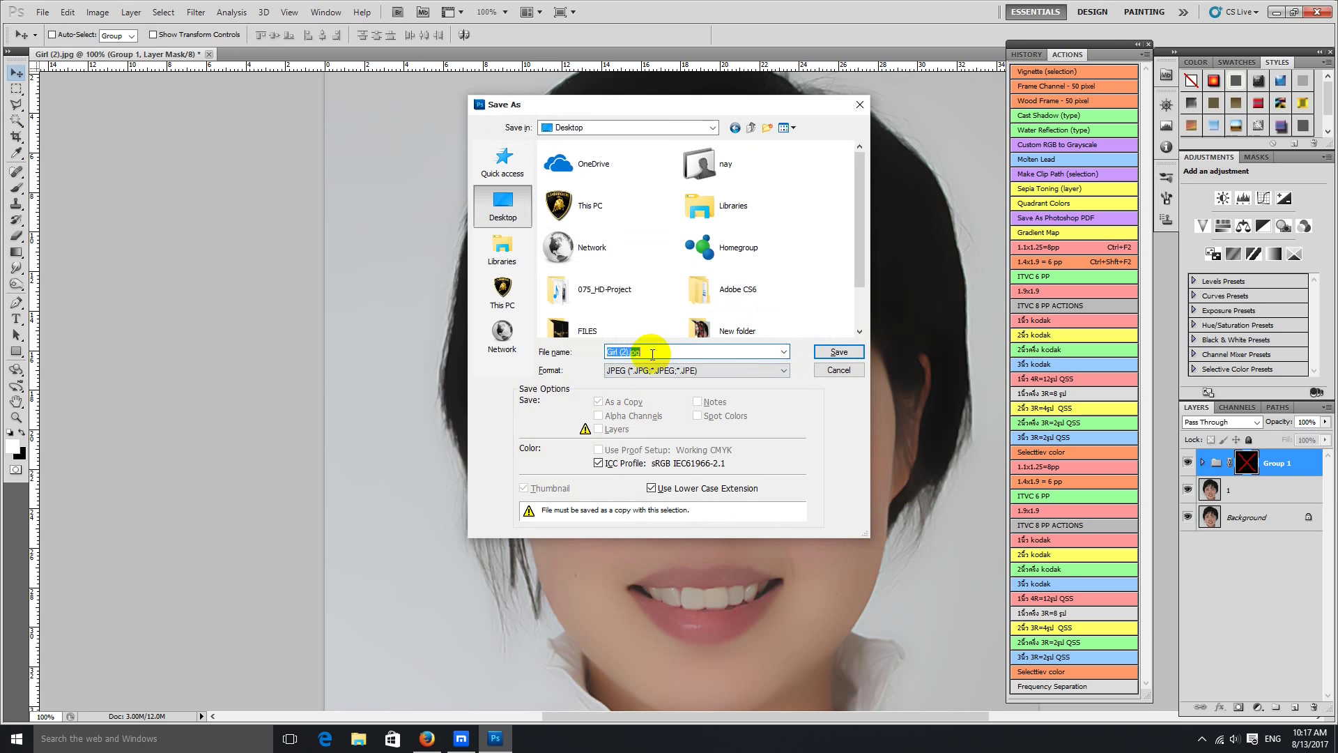
{"action": "type", "text": "."}
{"action": "key", "text": "BackSpace"}
{"action": "key", "text": "alt+shift"}
{"action": "type", "text": "1"}
{"action": "key", "text": "Return"}
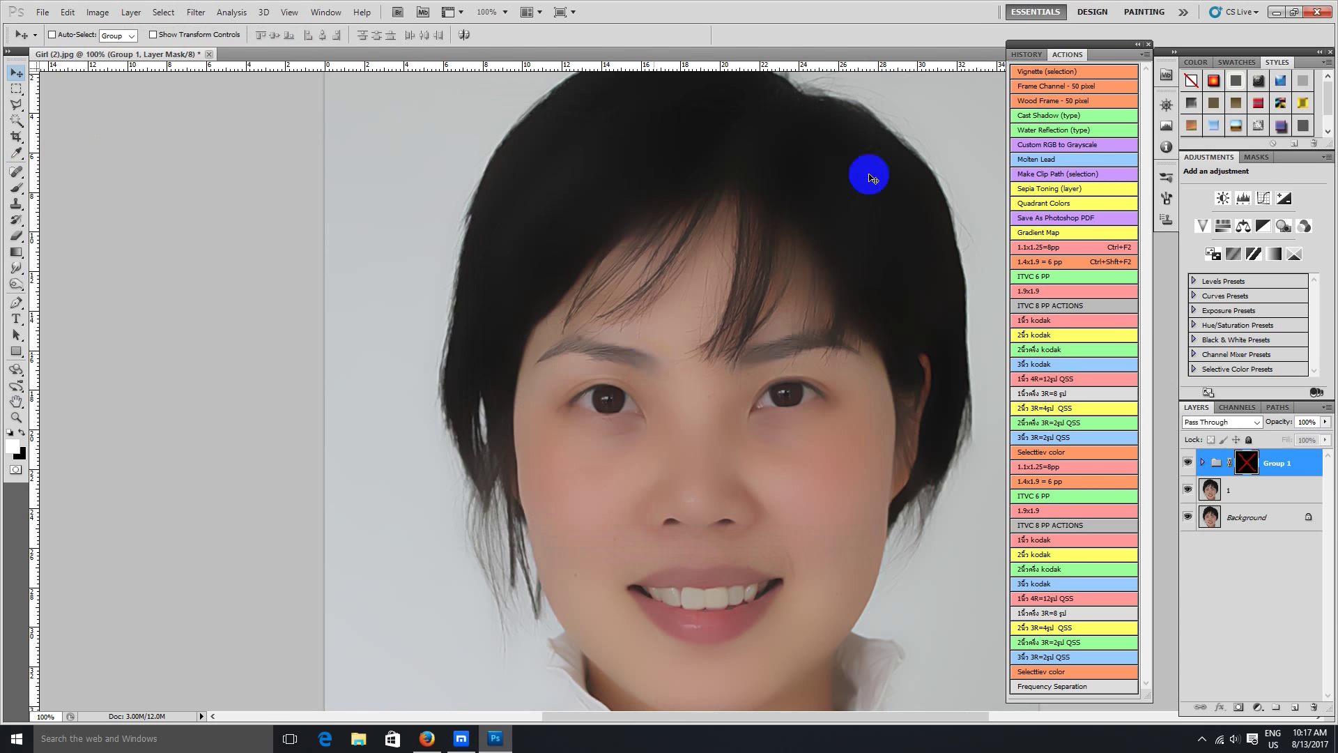
Step: Minimize Photoshop and open the saved image 1 from the desktop in Photos
{"action": "left_click", "coordinate": [1280, 10]}
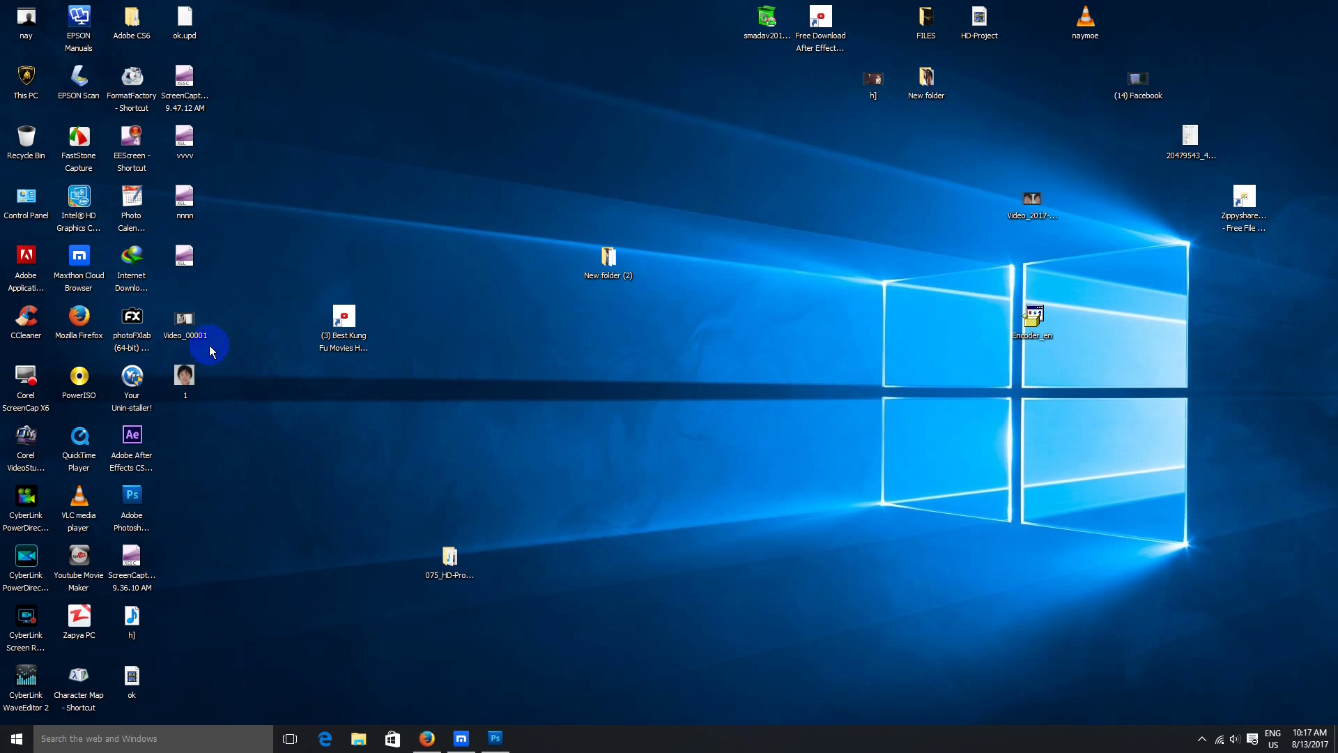
{"action": "double_click", "coordinate": [185, 378]}
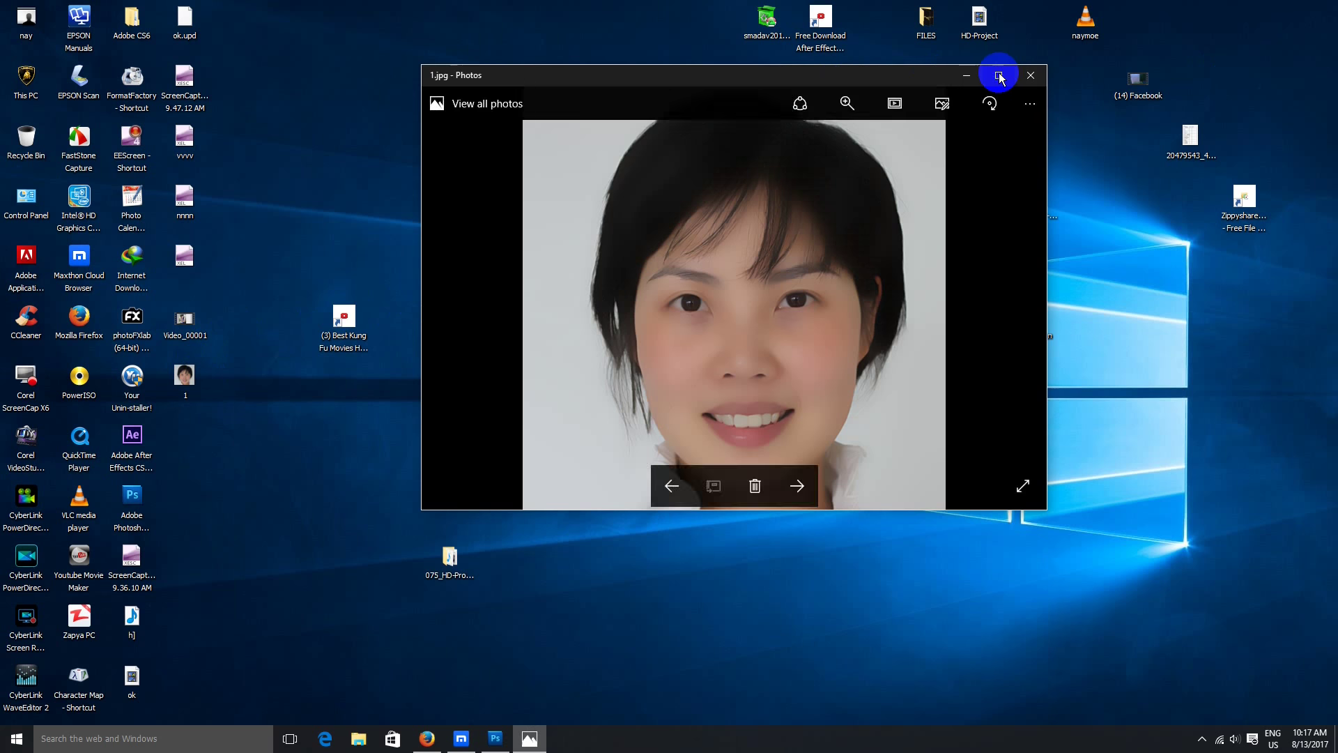
Step: Open the original portrait Girl (2) from New folder in Photos and place it beside the retouched image 1
{"action": "left_click_drag", "start_coordinate": [910, 79], "coordinate": [519, 82]}
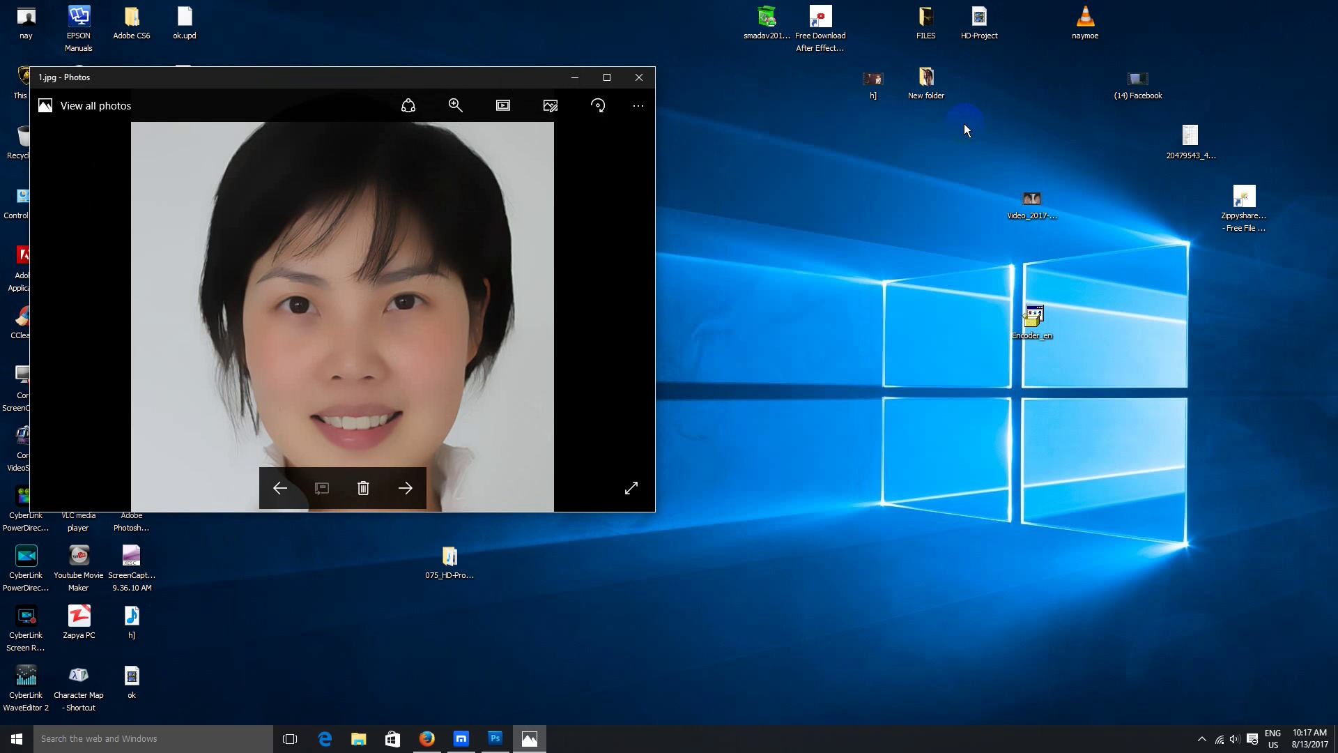
{"action": "double_click", "coordinate": [926, 108]}
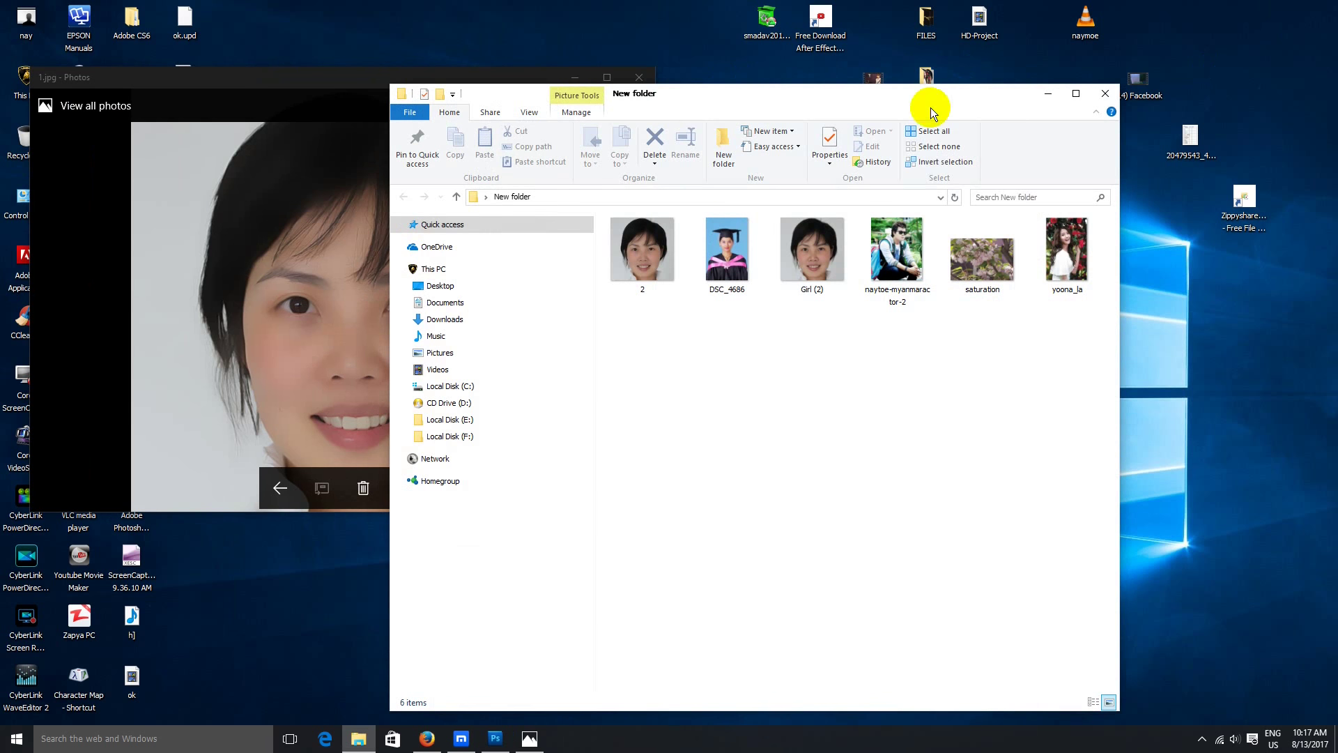
{"action": "left_click", "coordinate": [814, 256]}
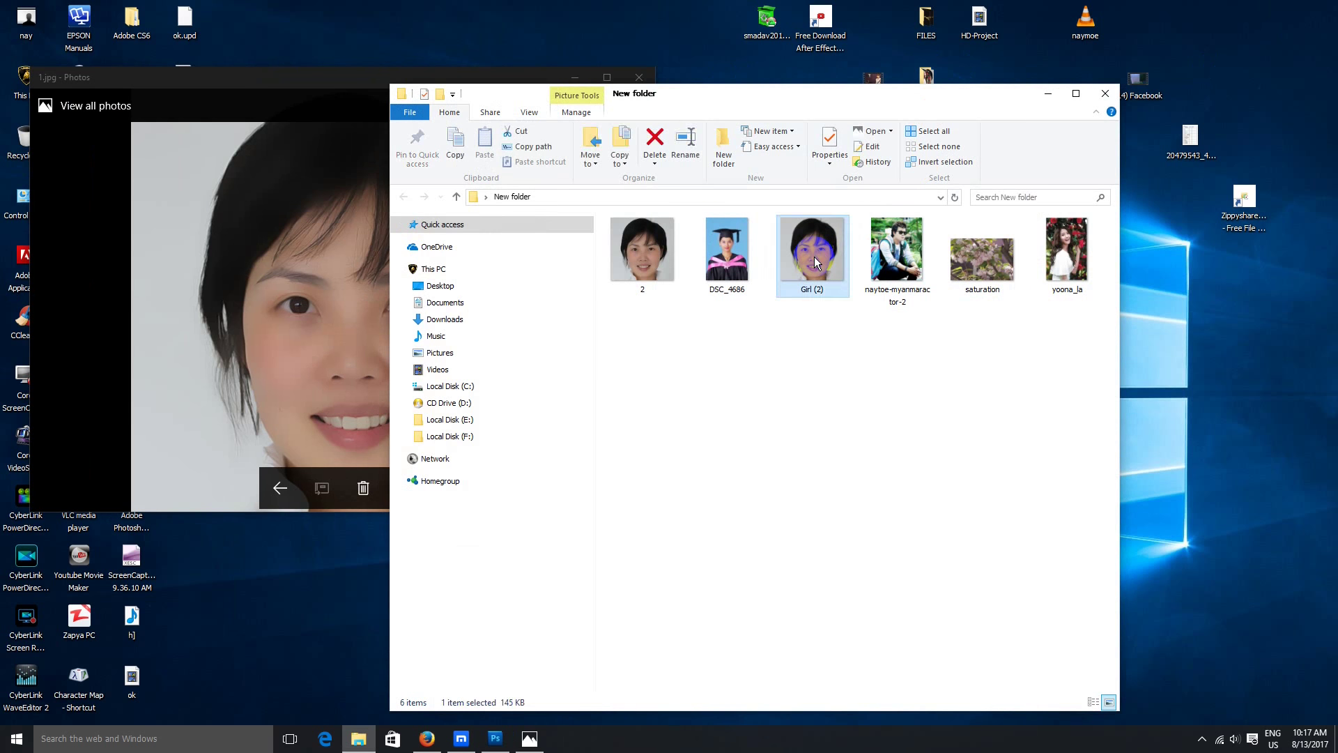
{"action": "double_click", "coordinate": [814, 259]}
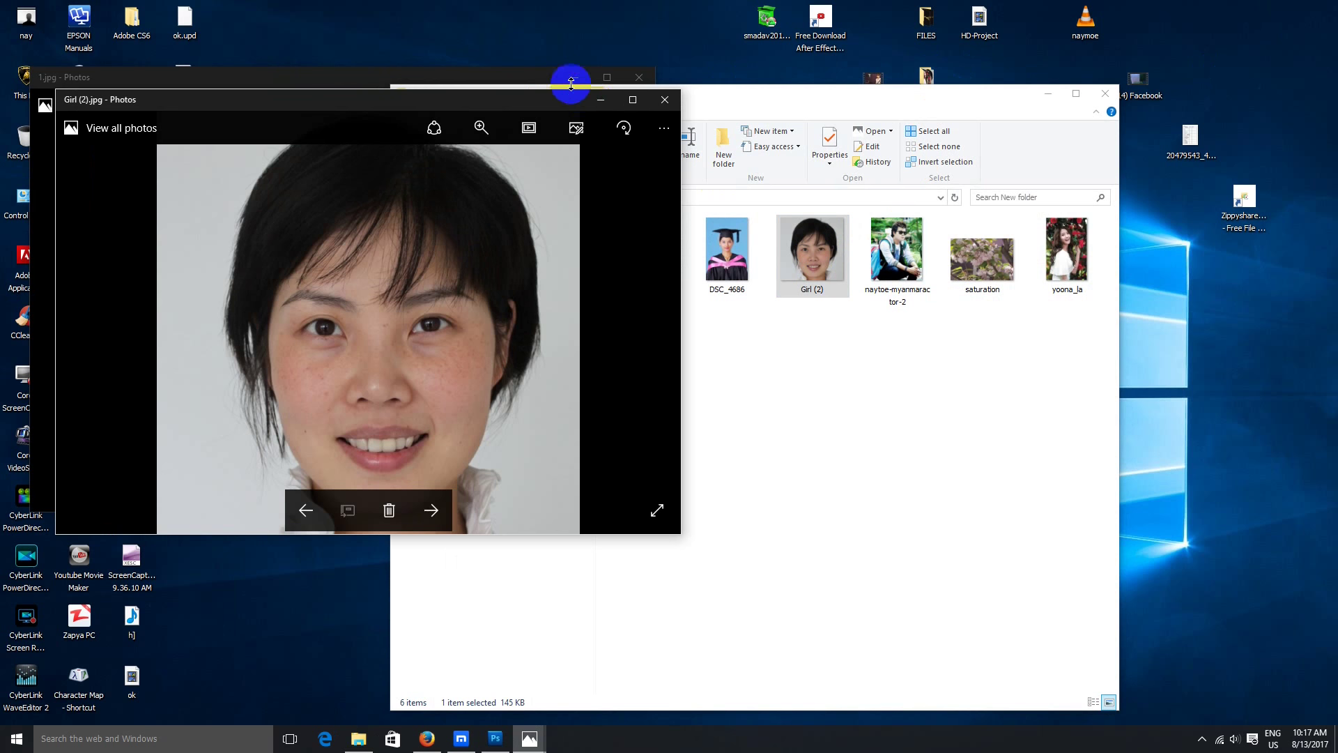
{"action": "left_click_drag", "start_coordinate": [555, 108], "coordinate": [996, 134]}
{"action": "left_click", "coordinate": [1040, 124]}
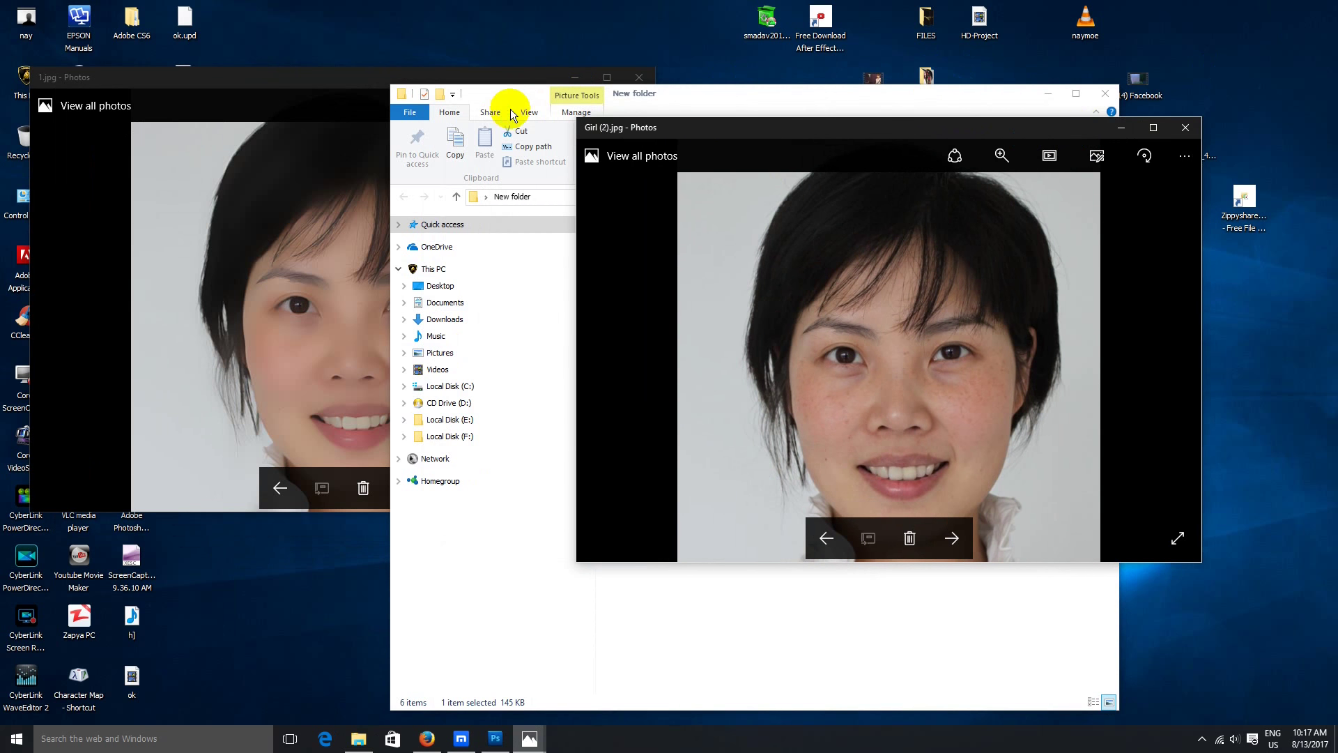
Step: View the retouched image 1 maximized and in full screen, then restore its window to normal size
{"action": "left_click", "coordinate": [607, 77]}
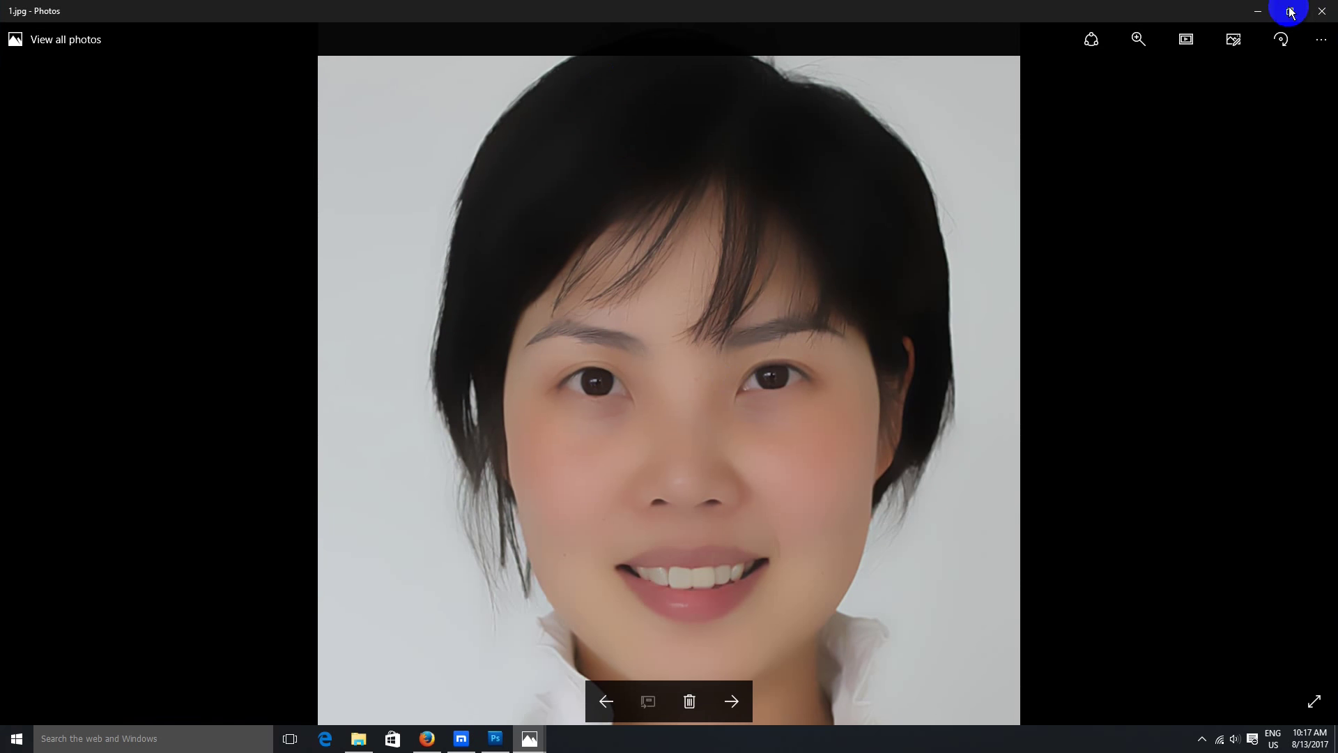
{"action": "left_click", "coordinate": [1291, 11]}
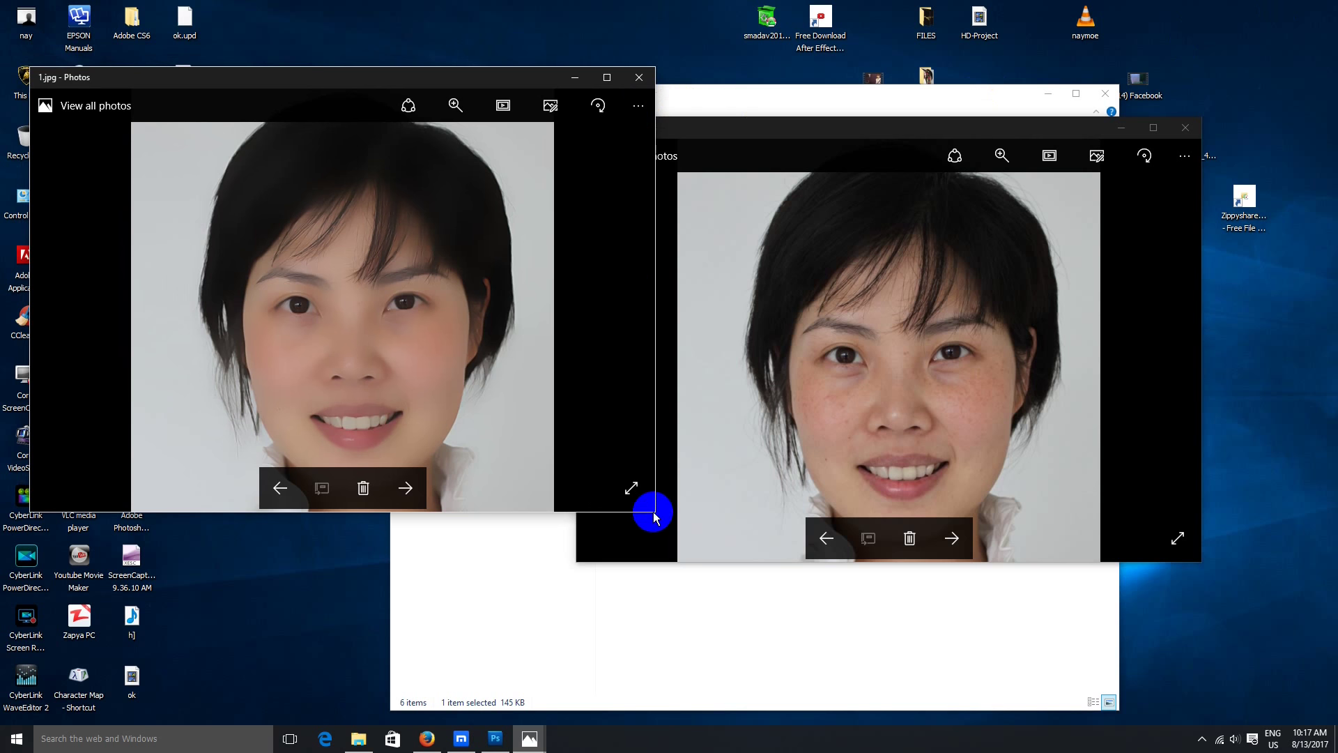
{"action": "left_click", "coordinate": [631, 488]}
{"action": "left_click", "coordinate": [1314, 24]}
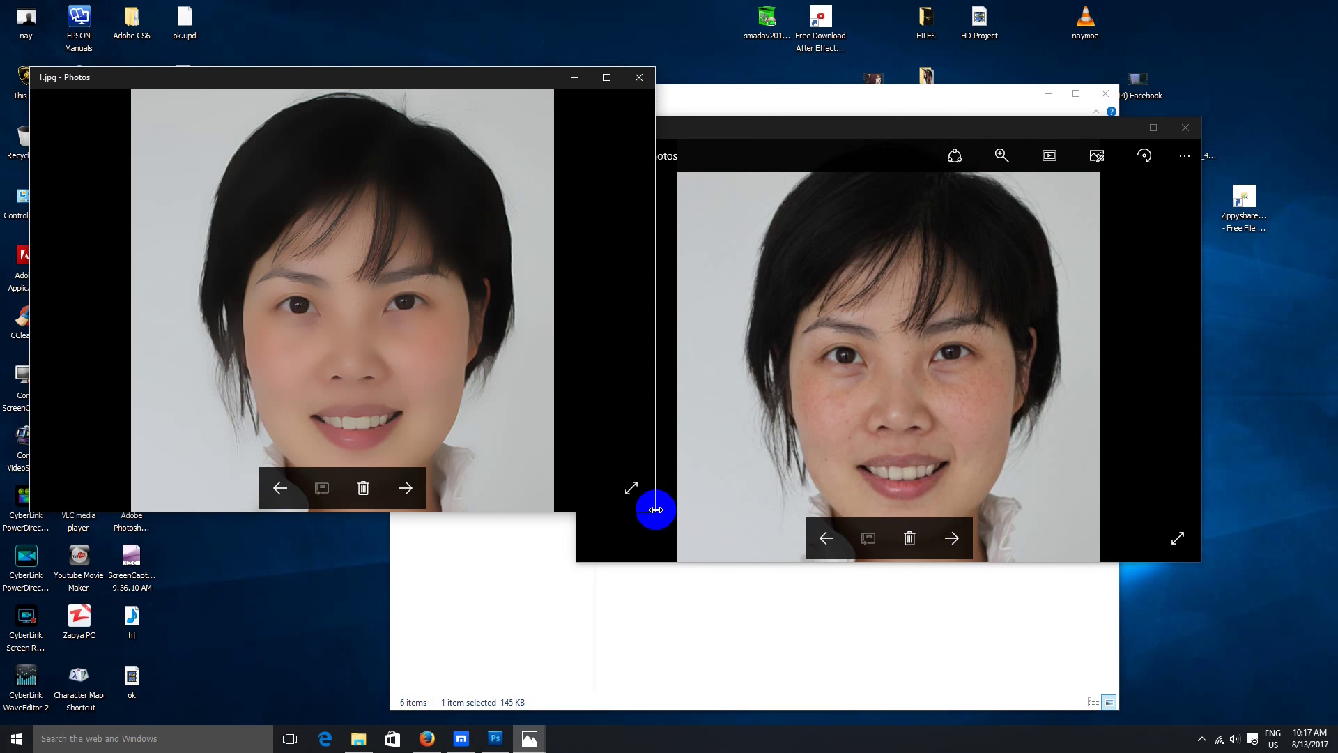
Step: Enlarge both photo windows to nearly full screen height and set them side by side to compare the retouched and original skin
{"action": "left_click_drag", "start_coordinate": [662, 526], "coordinate": [776, 722]}
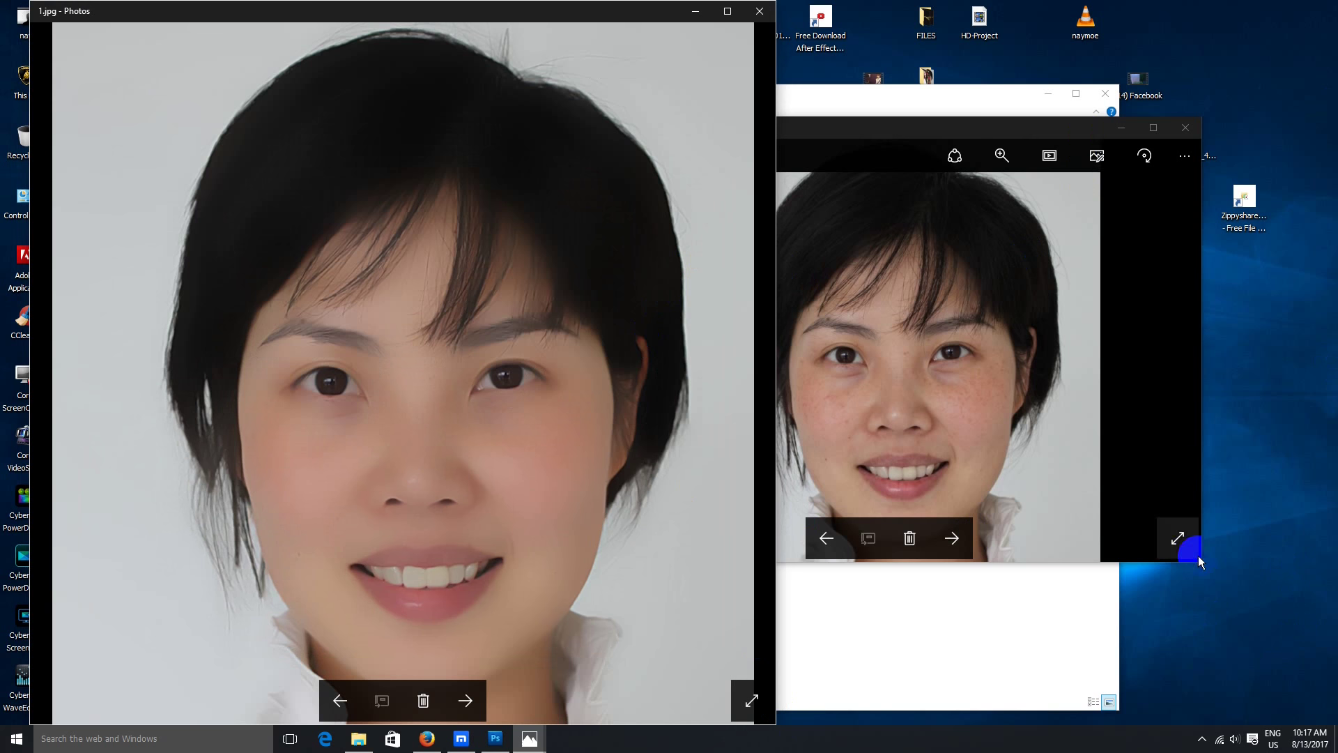
{"action": "left_click_drag", "start_coordinate": [1200, 561], "coordinate": [1314, 724]}
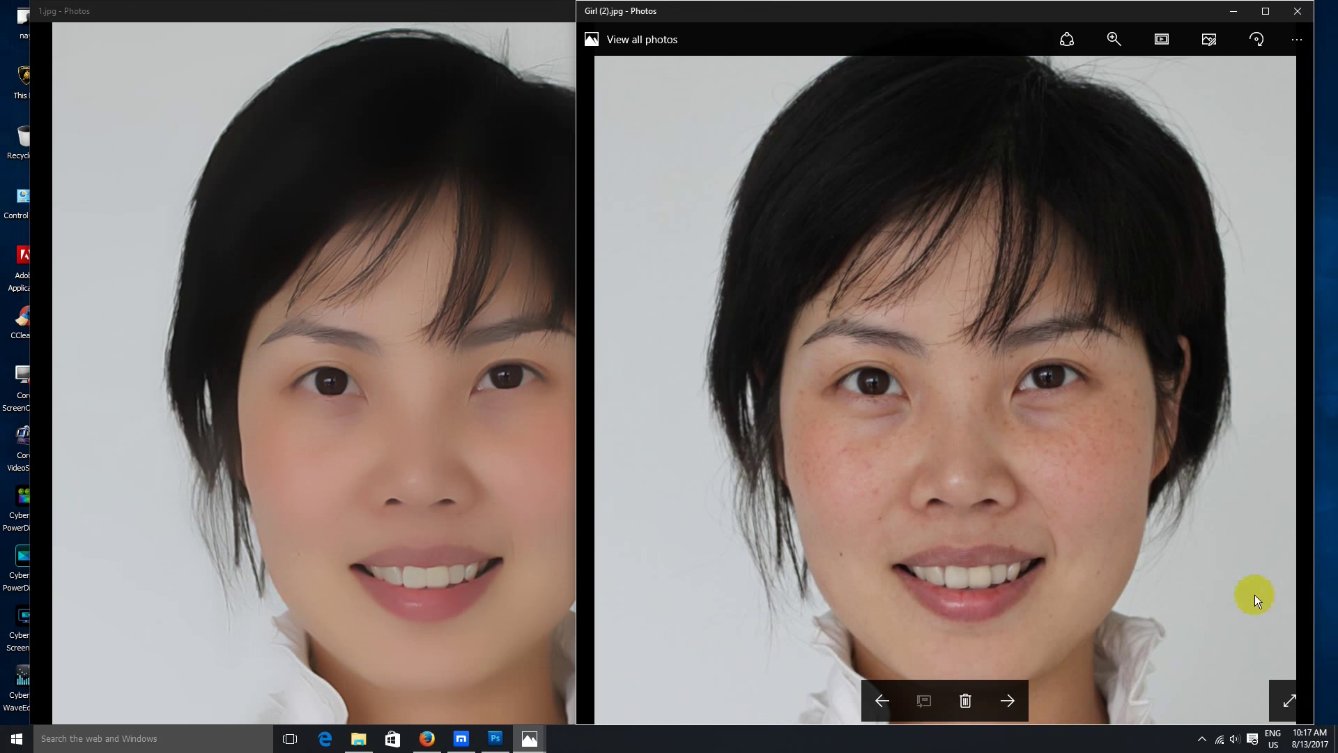
{"action": "left_click_drag", "start_coordinate": [1004, 9], "coordinate": [1113, 12]}
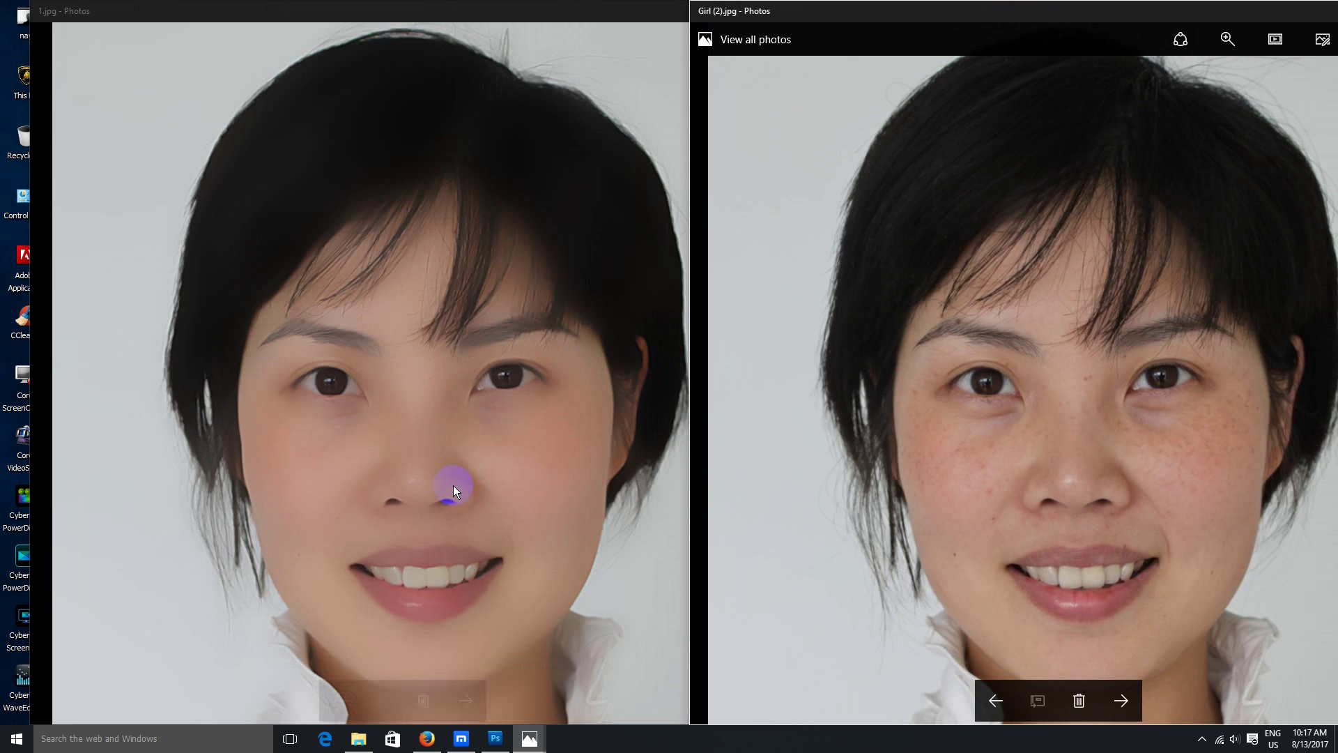
{"action": "left_click", "coordinate": [371, 261]}
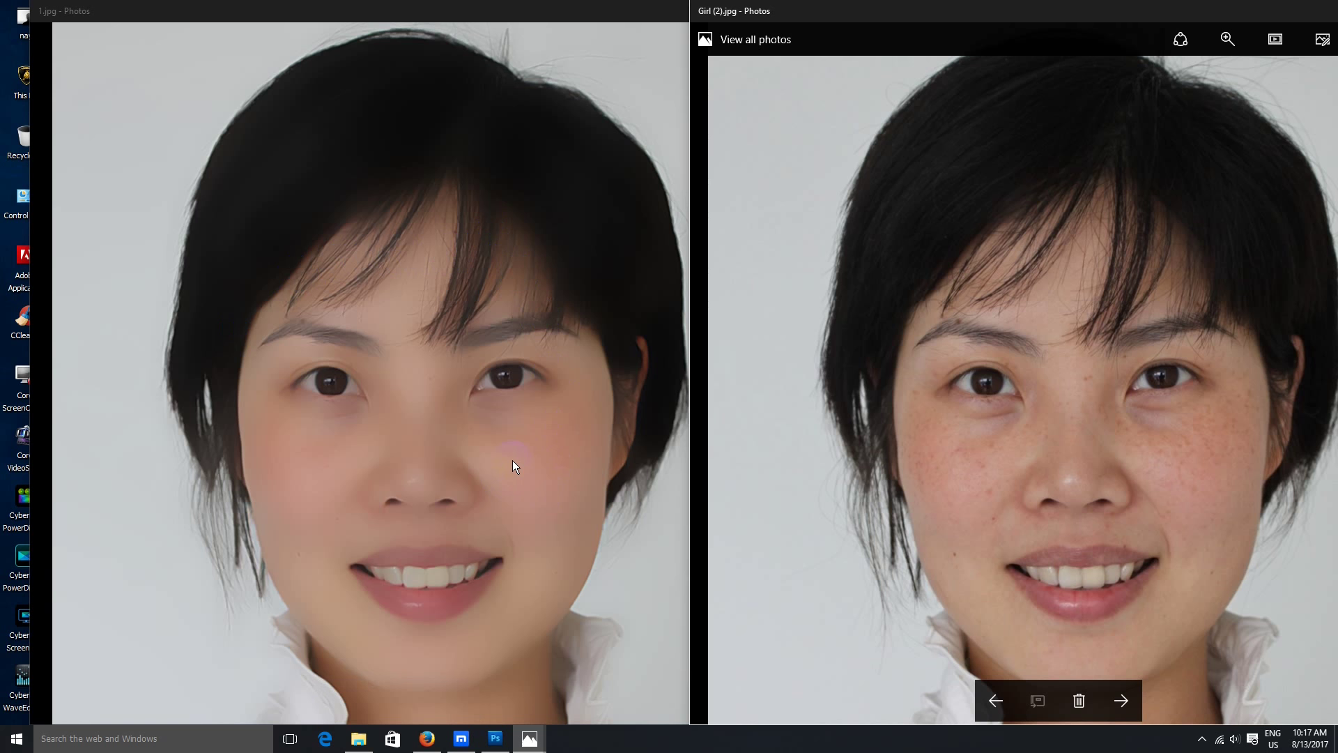
Step: Close the original Girl (2) photo window and the retouched image 1 window
{"action": "left_click_drag", "start_coordinate": [1178, 16], "coordinate": [944, 24]}
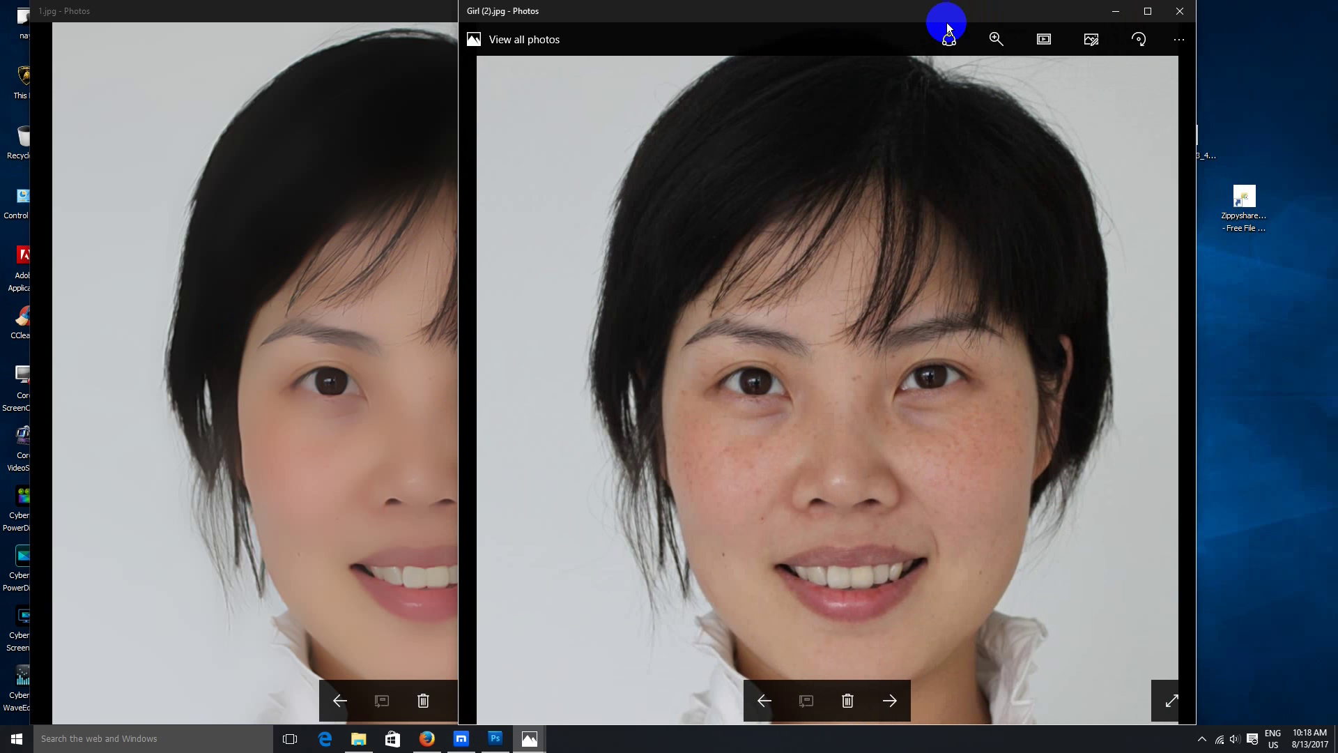
{"action": "left_click", "coordinate": [1179, 11]}
{"action": "left_click", "coordinate": [758, 11]}
{"action": "left_click", "coordinate": [1201, 739]}
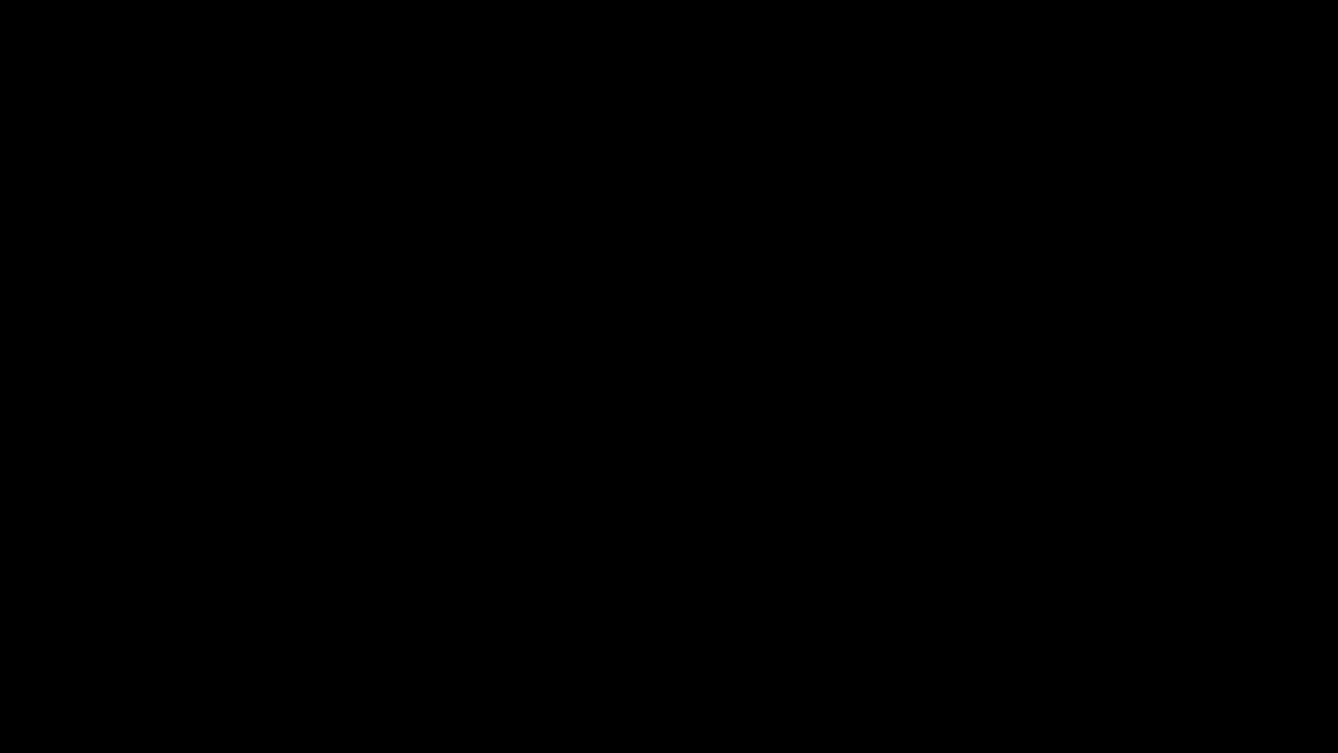